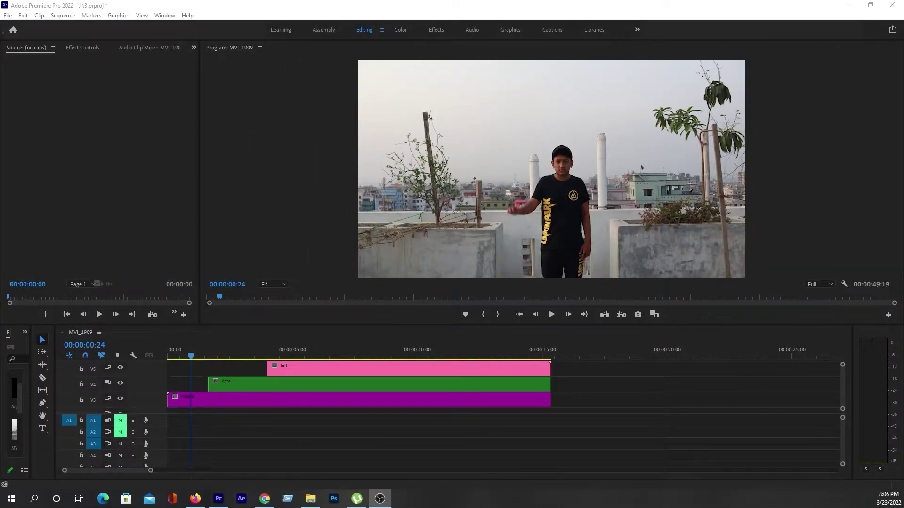
Select the green right clip and scrub the sequence to preview the rooftop shot
click(196, 402)
click(233, 357)
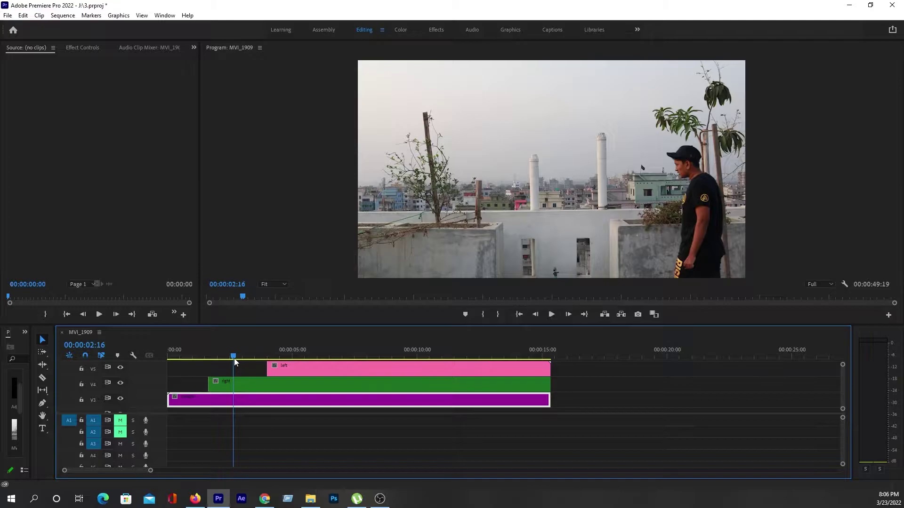
click(365, 355)
click(195, 354)
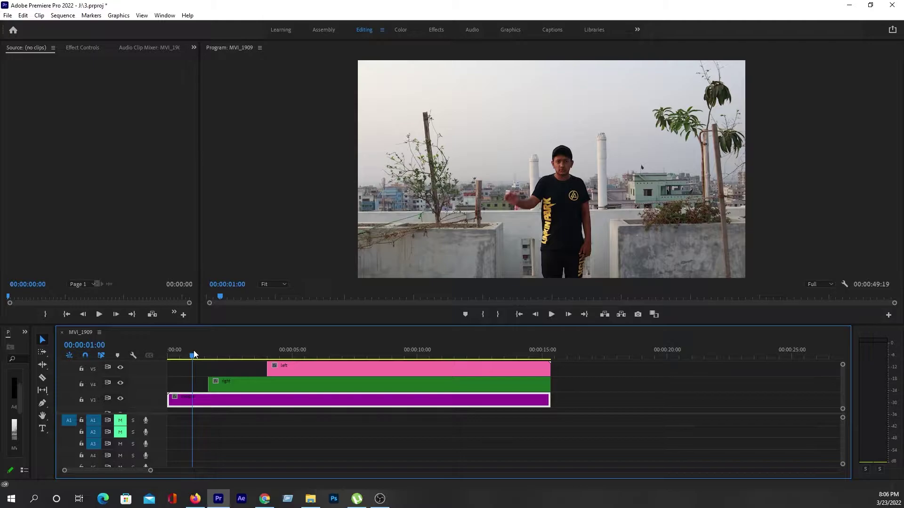
key(Left)
key(Left)
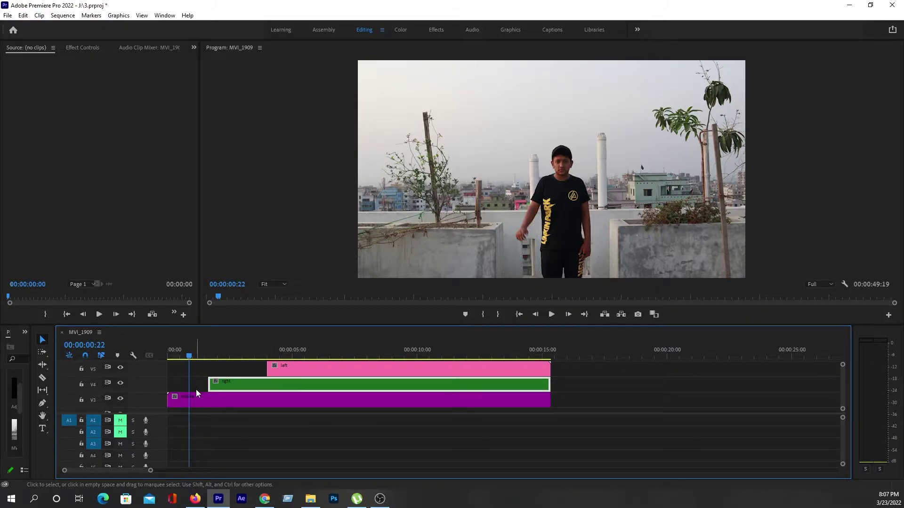
click(192, 402)
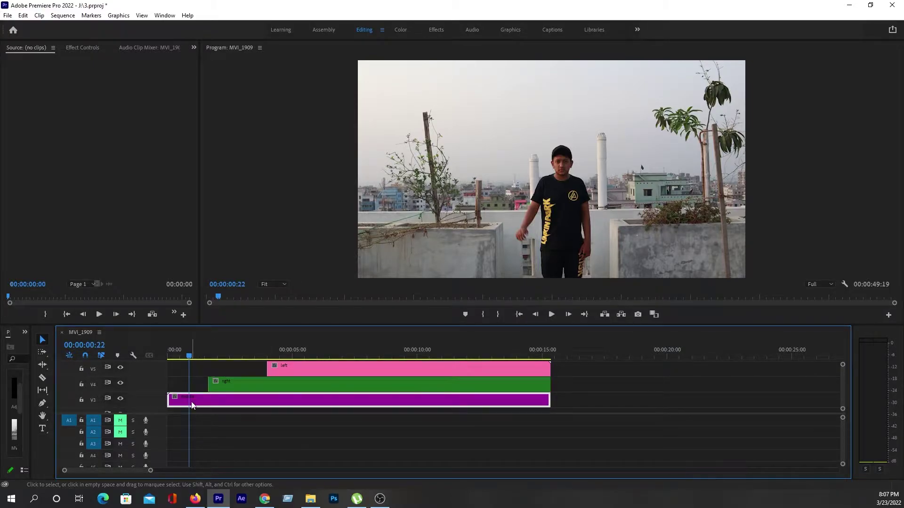
click(245, 381)
click(239, 356)
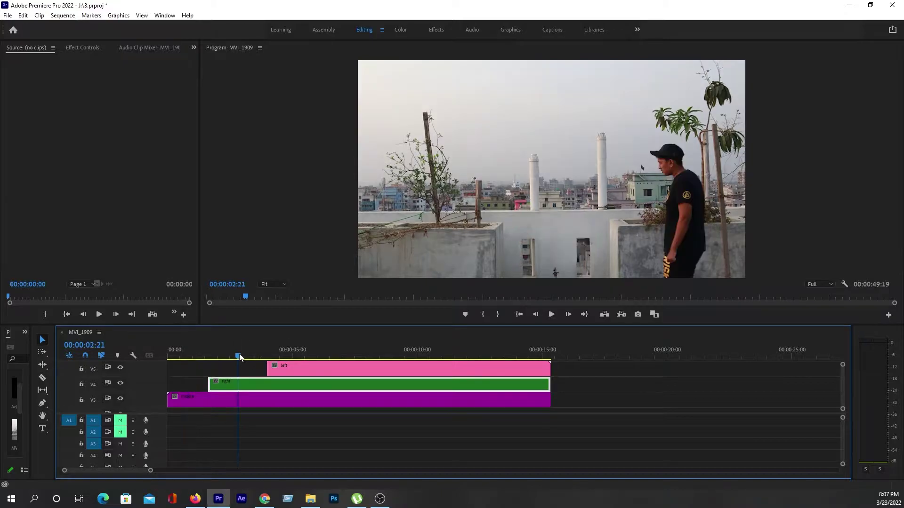
click(341, 352)
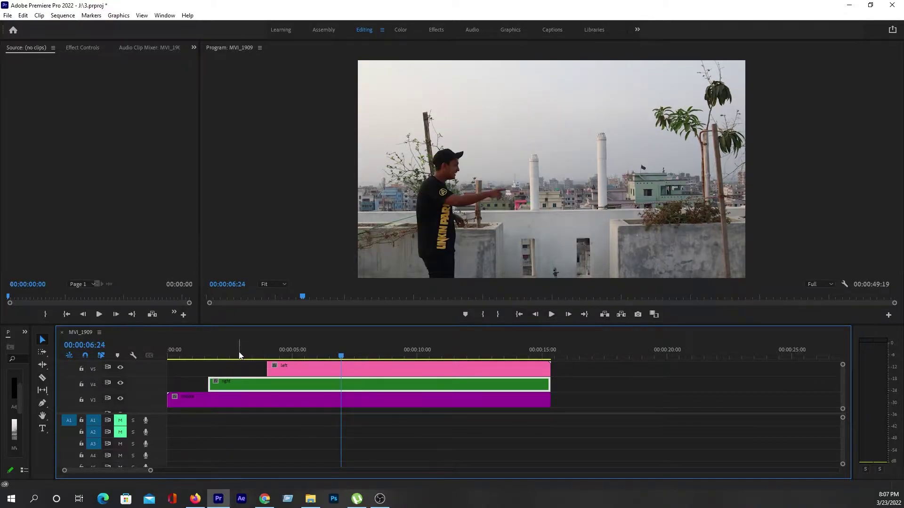
mouse_move(176, 354)
mouse_down()
mouse_move(245, 358)
mouse_move(237, 369)
mouse_move(306, 380)
mouse_move(193, 376)
mouse_move(236, 381)
mouse_up()
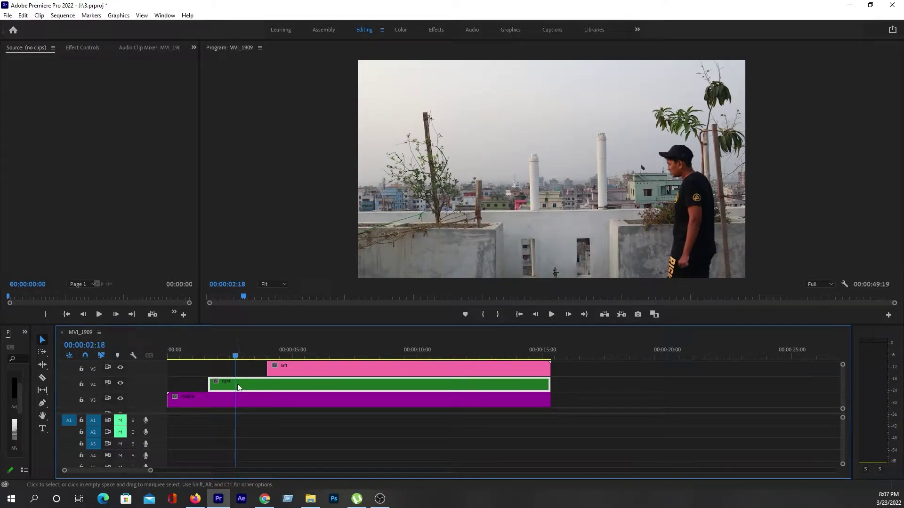
Add a 4-point polygon mask to the right clip's Opacity in Effect Controls
click(81, 47)
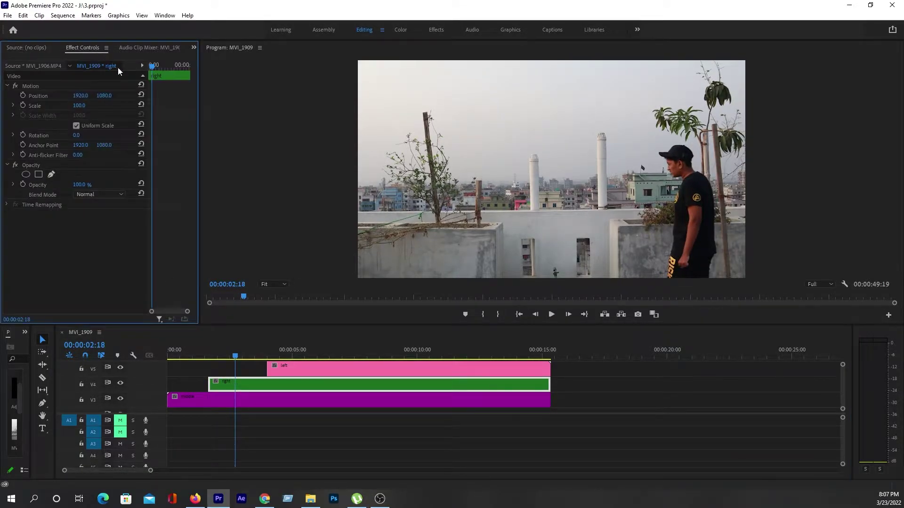
click(37, 165)
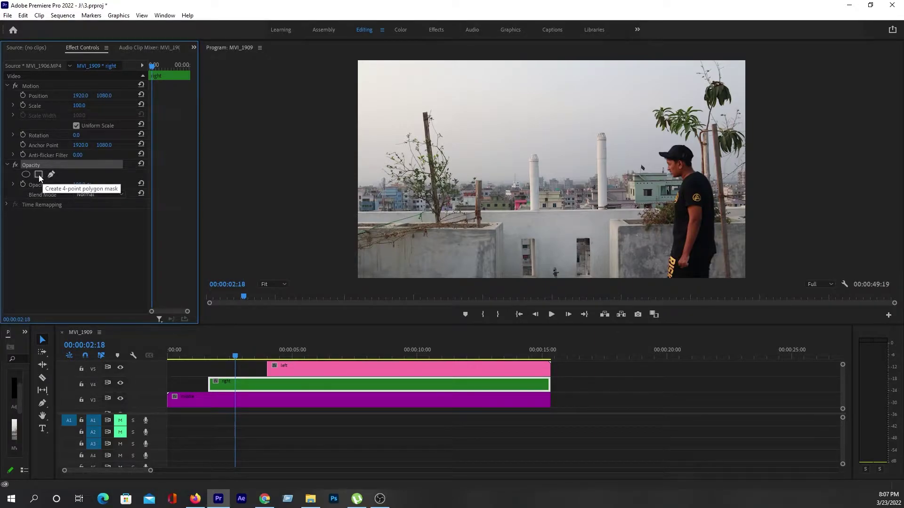
click(39, 175)
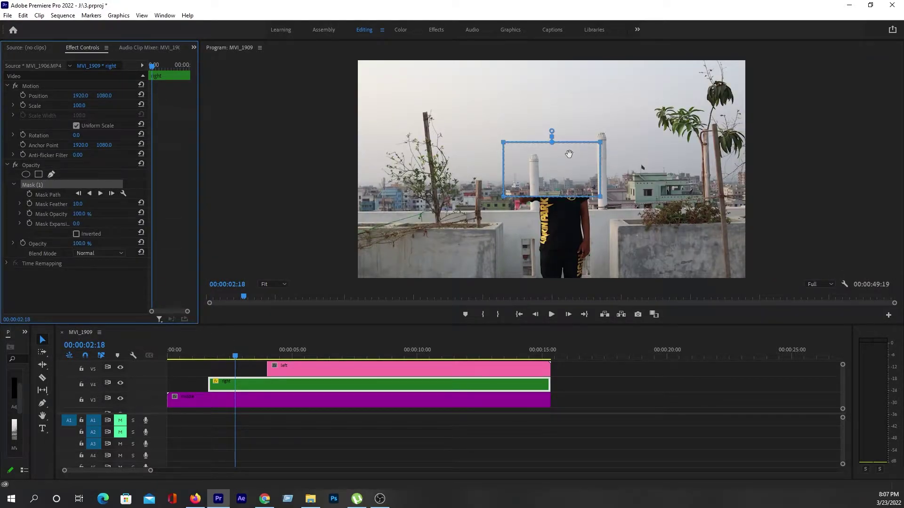
Reshape the mask's corners in the Program monitor to enclose the right-side person
mouse_move(540, 169)
mouse_down()
mouse_move(668, 165)
mouse_move(660, 154)
mouse_up()
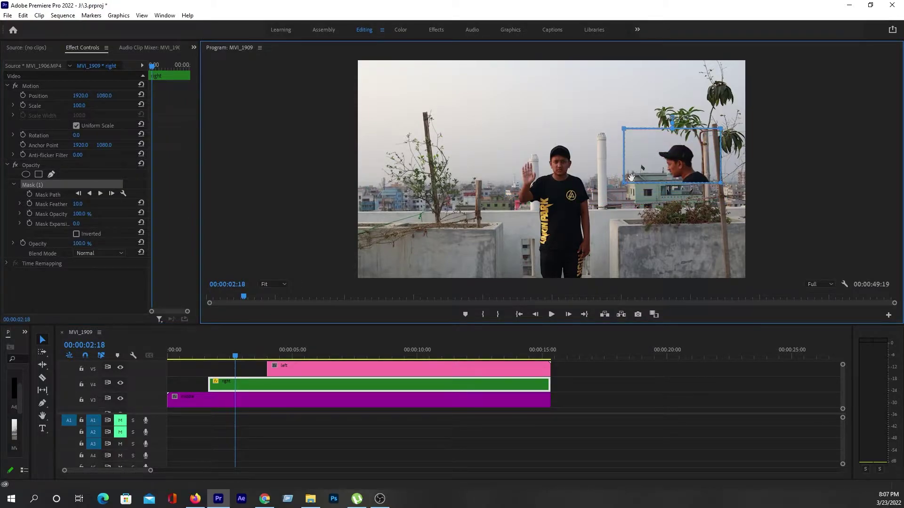
drag(626, 187, 620, 289)
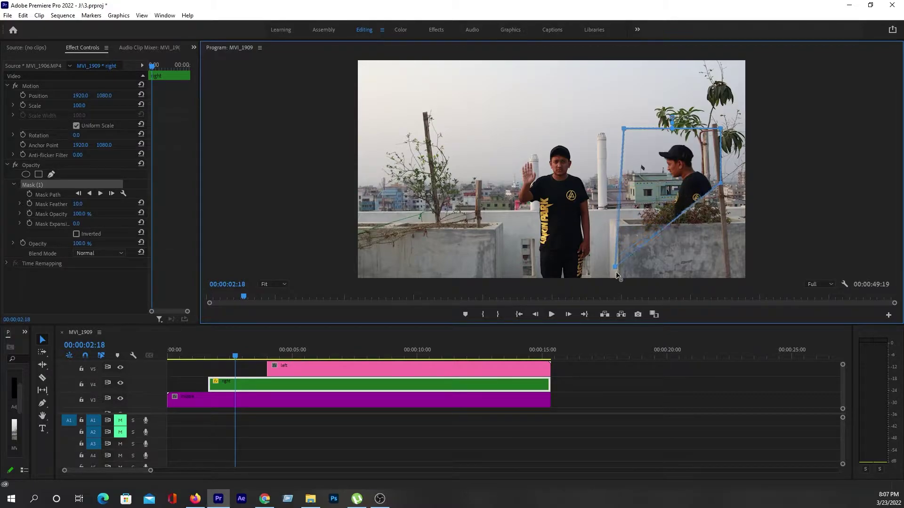
drag(624, 128, 608, 126)
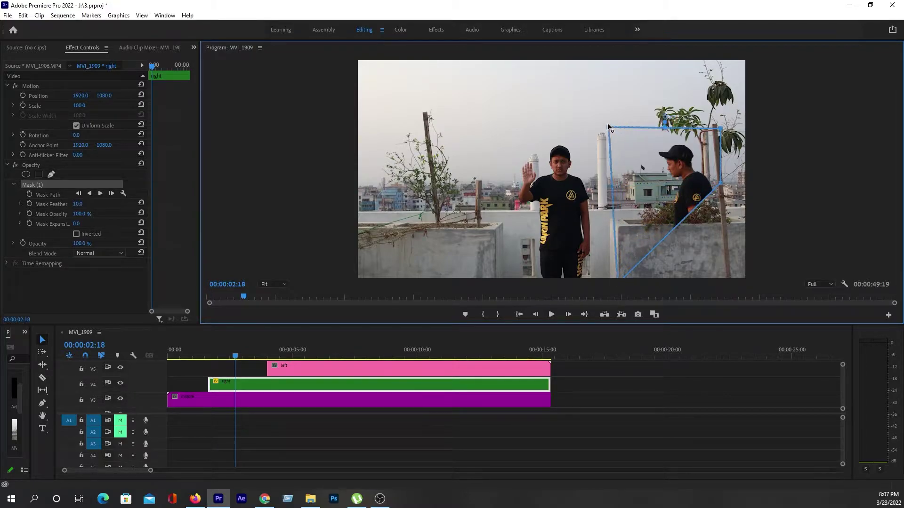
drag(726, 191, 756, 278)
mouse_move(721, 128)
mouse_down()
mouse_move(745, 91)
mouse_move(758, 92)
mouse_up()
drag(604, 128, 615, 117)
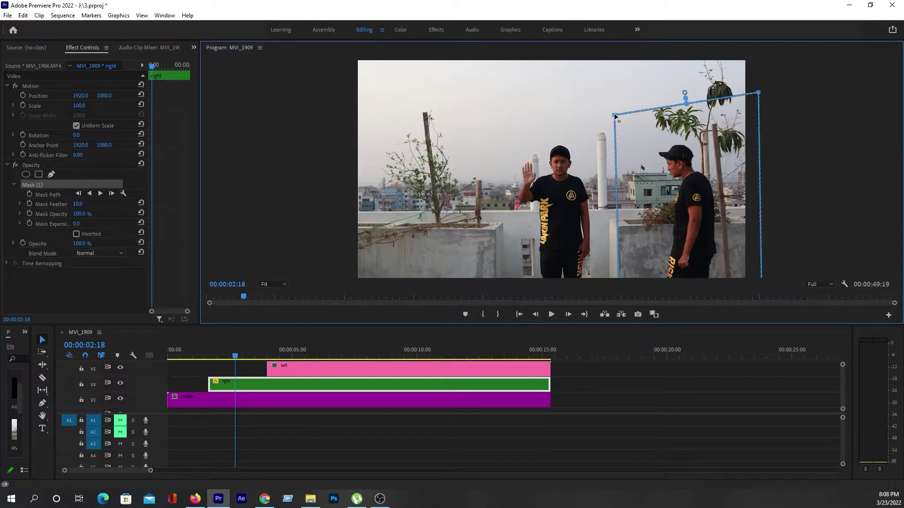
Scrub from near the start to about 00:00:03:17 to review the clone, then deselect the clip
click(175, 354)
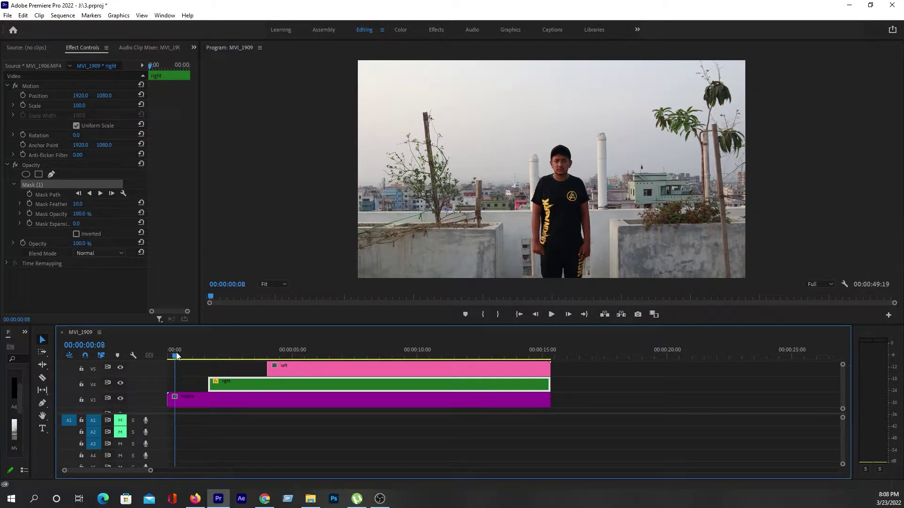
click(196, 356)
drag(195, 356, 261, 366)
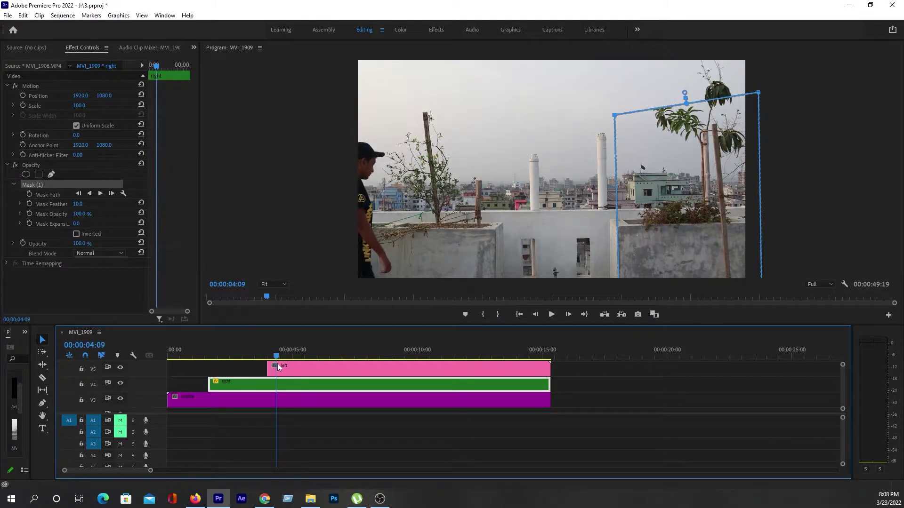
key(Left)
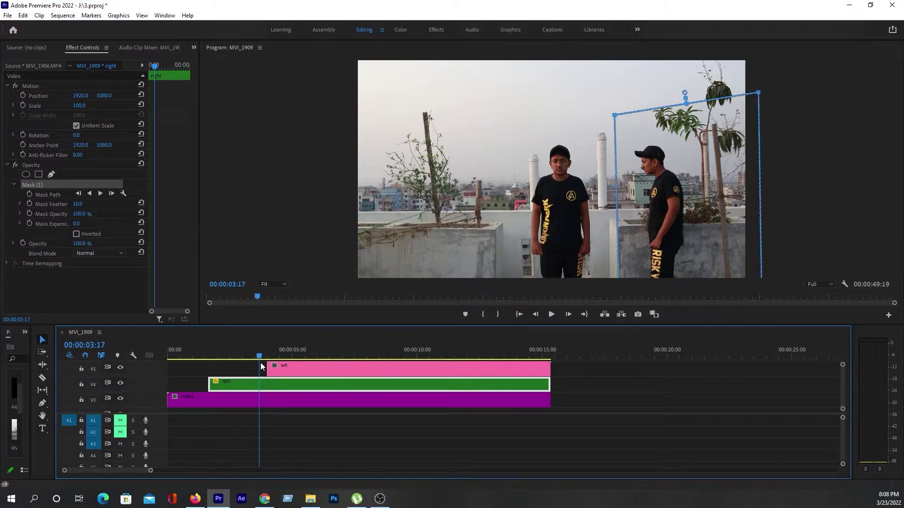
click(405, 423)
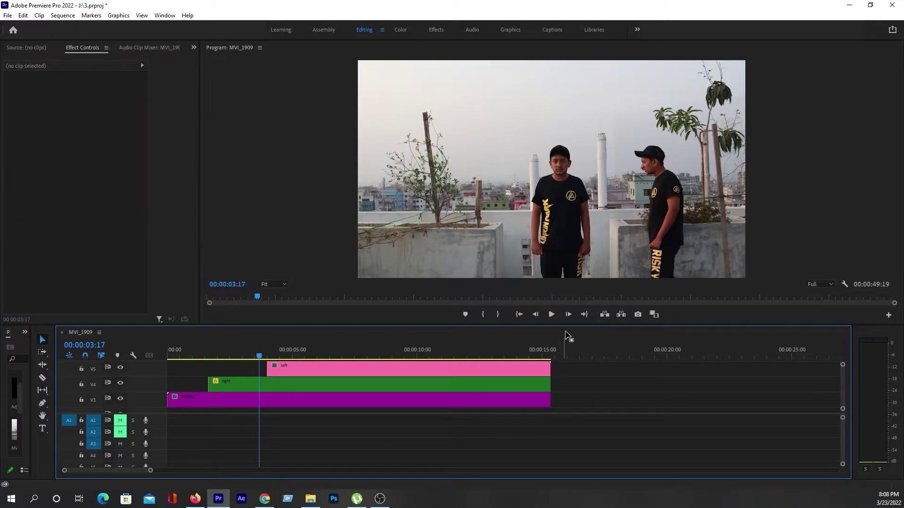
Resize the panels, select the right clip's Mask (1), and scrub its feather up
drag(572, 326, 572, 393)
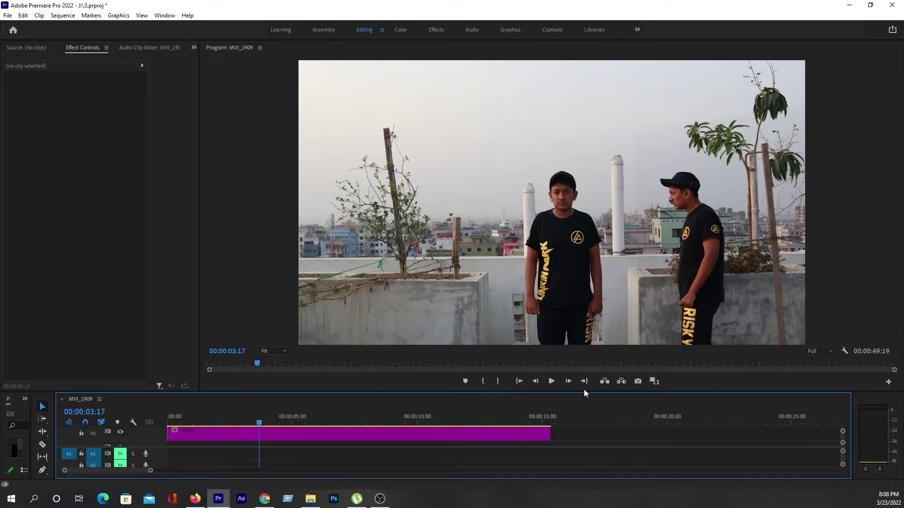
drag(583, 392, 583, 346)
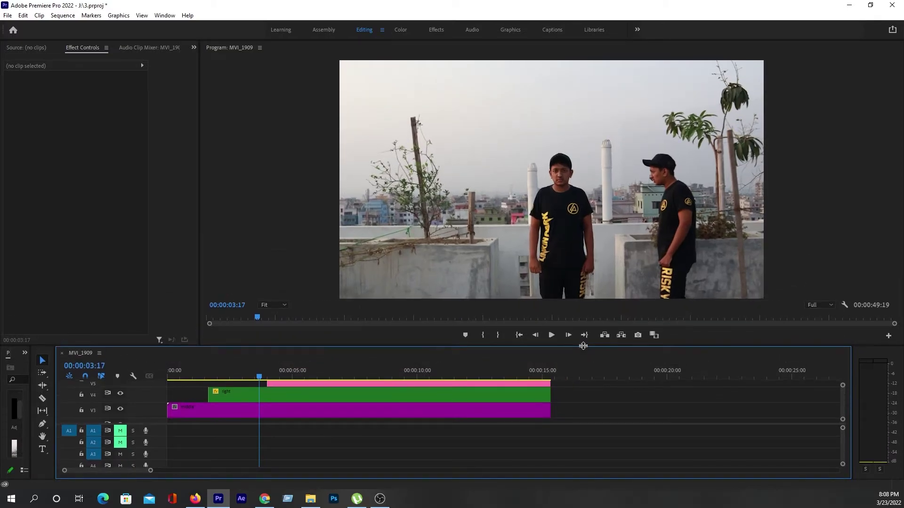
click(253, 392)
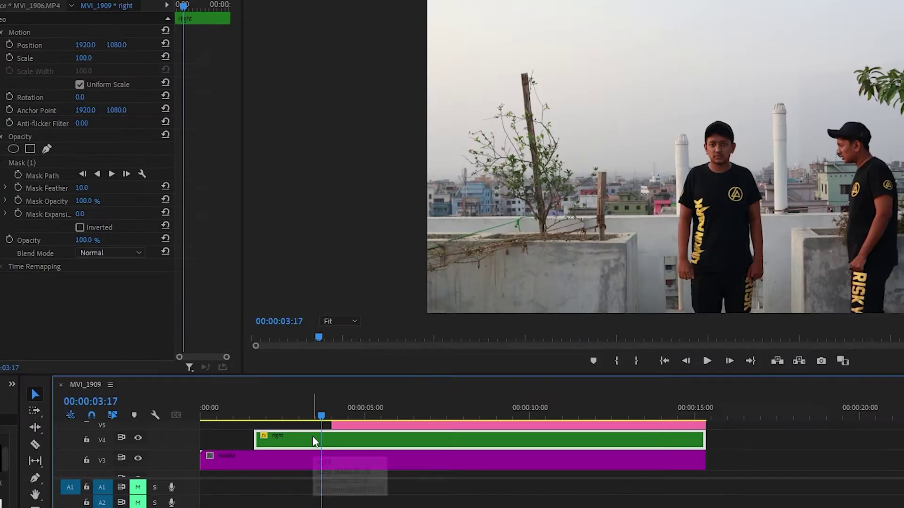
click(30, 163)
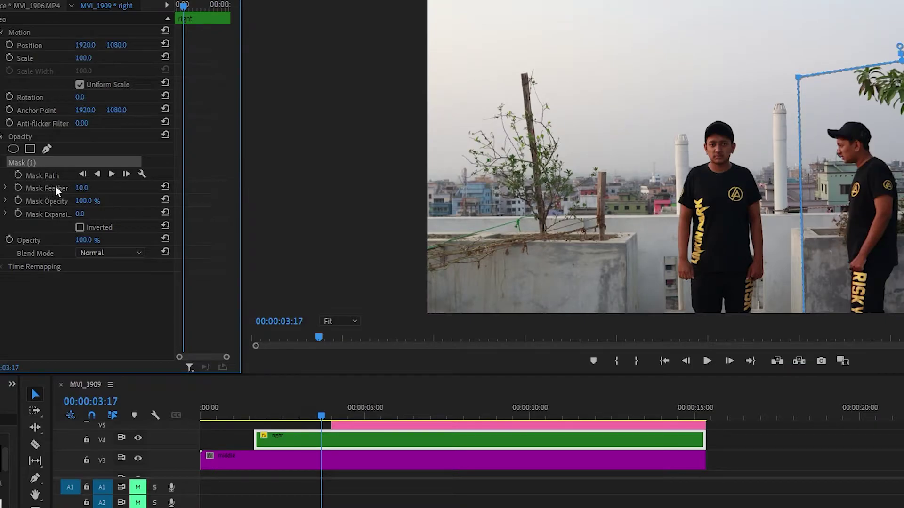
drag(81, 189, 649, 191)
Check the softened edge, nudge Mask Feather to 105.0, and preview at 00:00:05:06
click(526, 503)
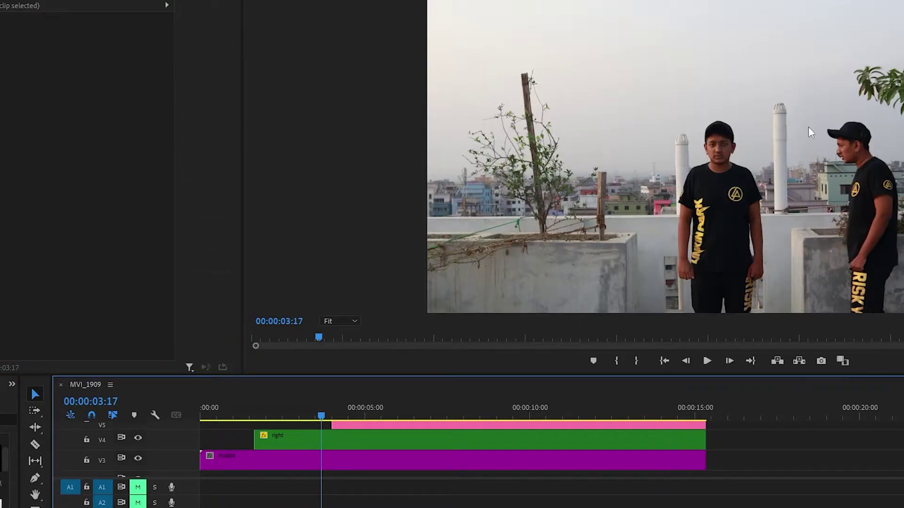
click(349, 448)
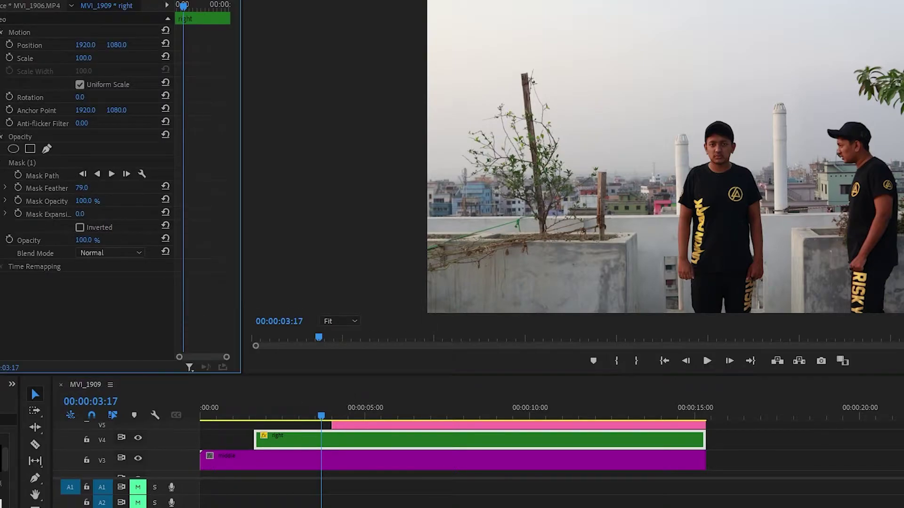
drag(82, 188, 90, 188)
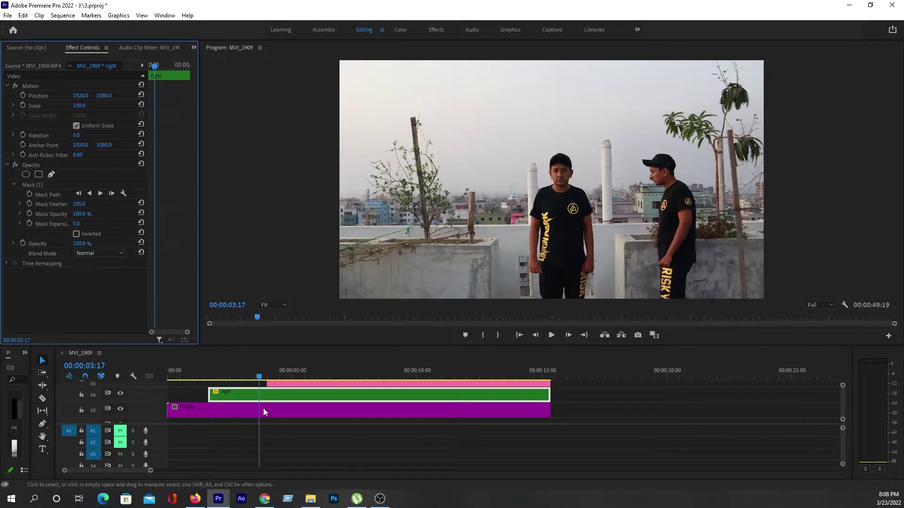
drag(325, 348, 310, 308)
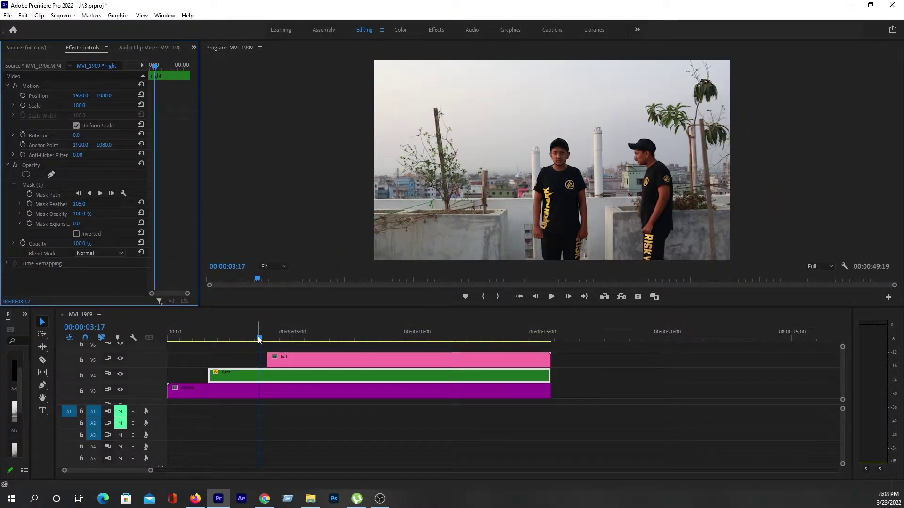
drag(259, 339, 297, 344)
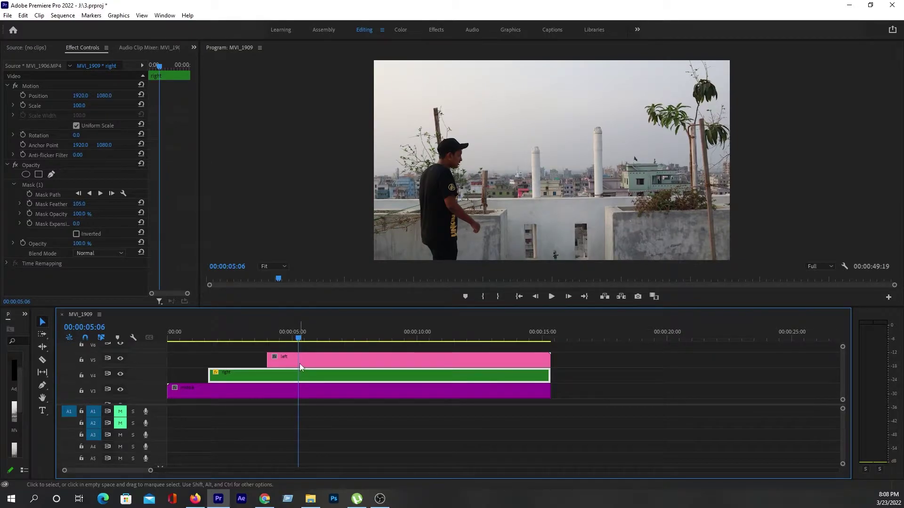
Mask the left clip's Opacity and shape it into a tall polygon around the left man
click(297, 359)
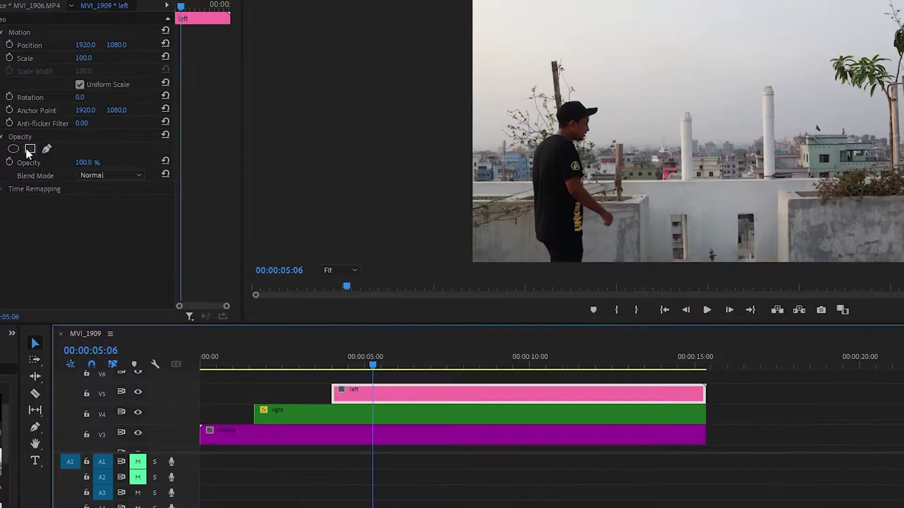
click(29, 149)
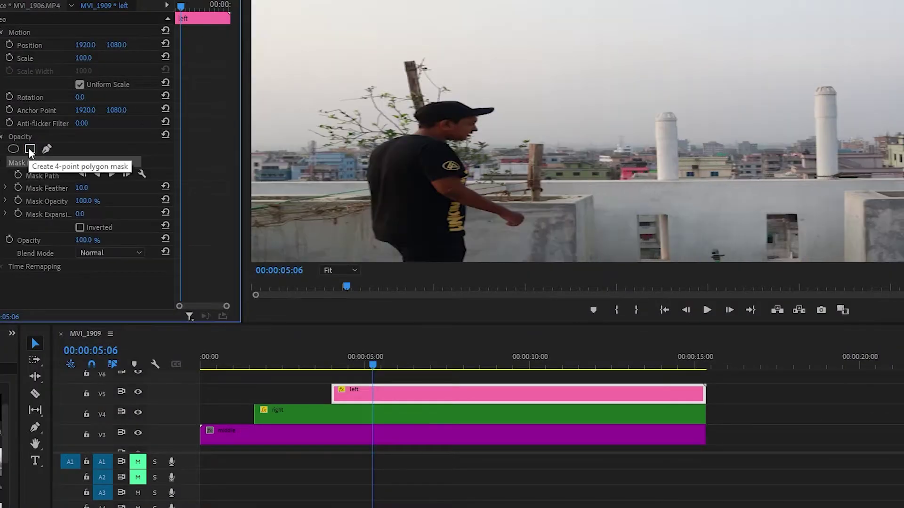
mouse_move(711, 142)
mouse_down()
mouse_move(529, 115)
mouse_move(533, 107)
mouse_up()
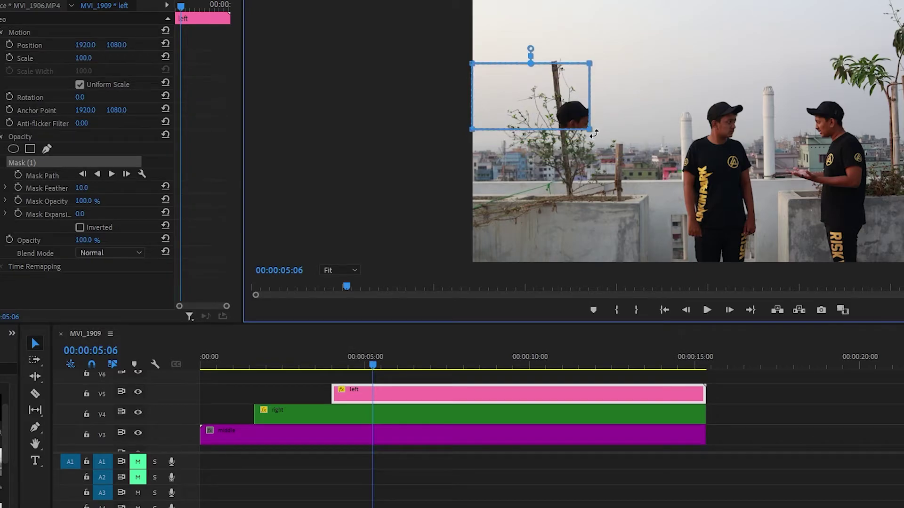
drag(590, 129, 605, 184)
drag(631, 284, 648, 283)
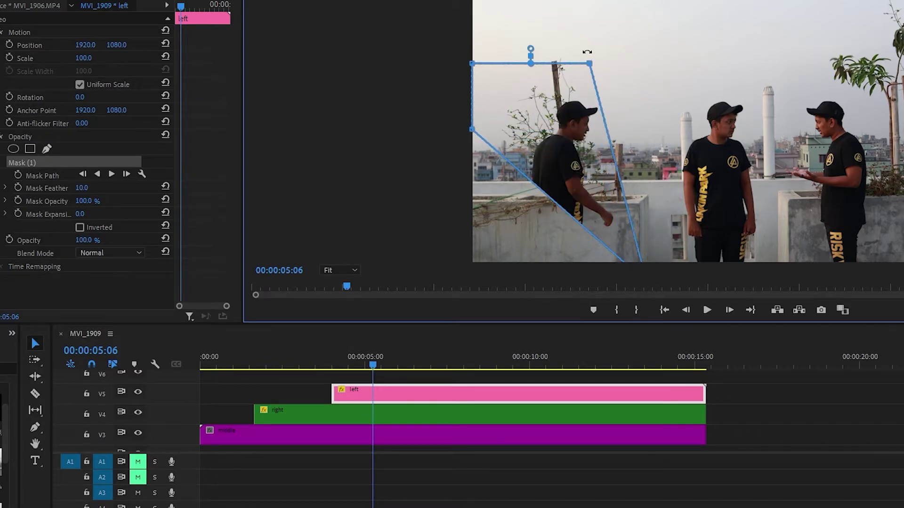
drag(590, 63, 636, 58)
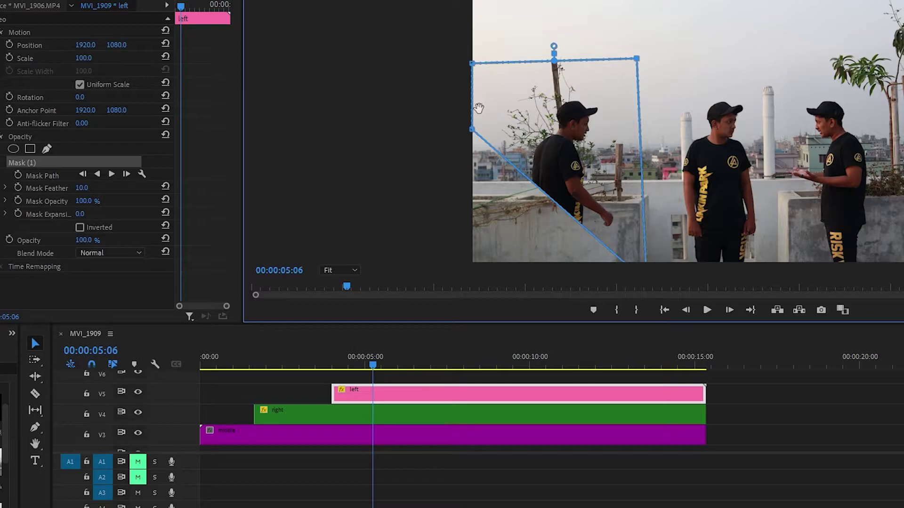
drag(473, 128, 448, 296)
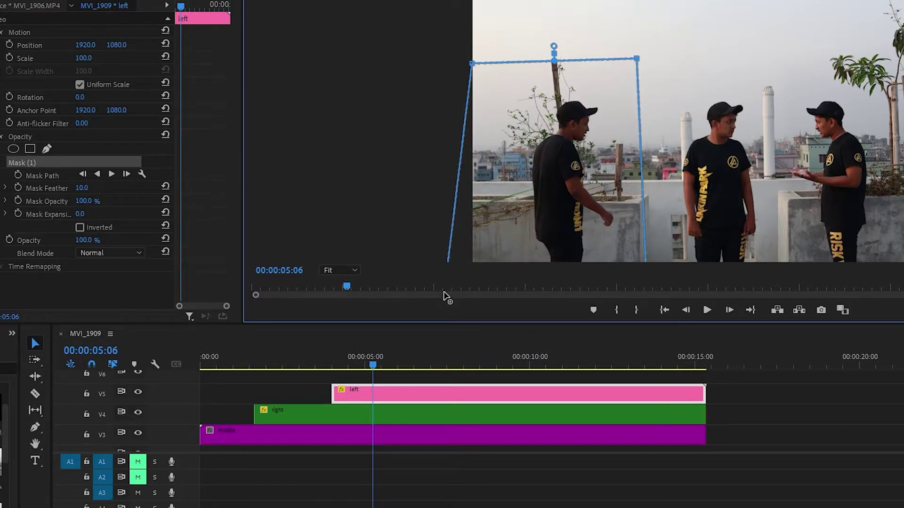
drag(637, 59, 648, 57)
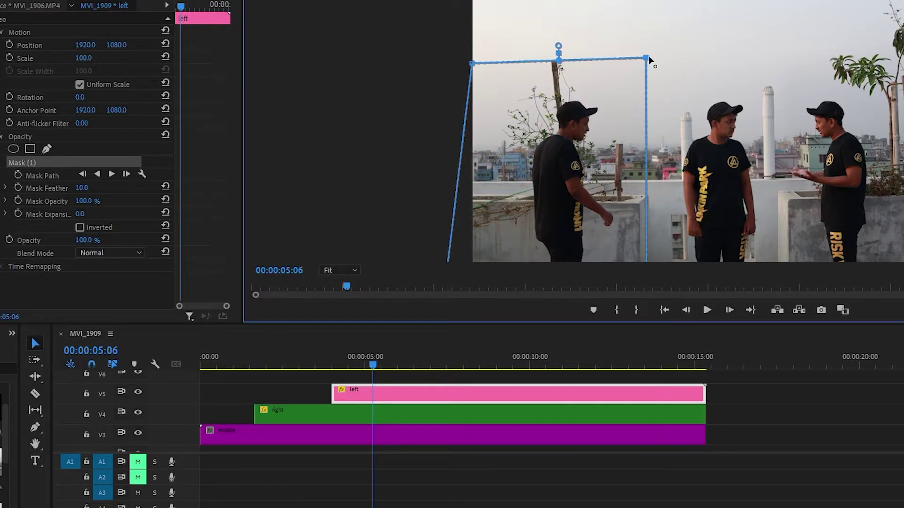
Preview the three-figure composite, resize the panels, and reselect the left clip on V5
click(316, 377)
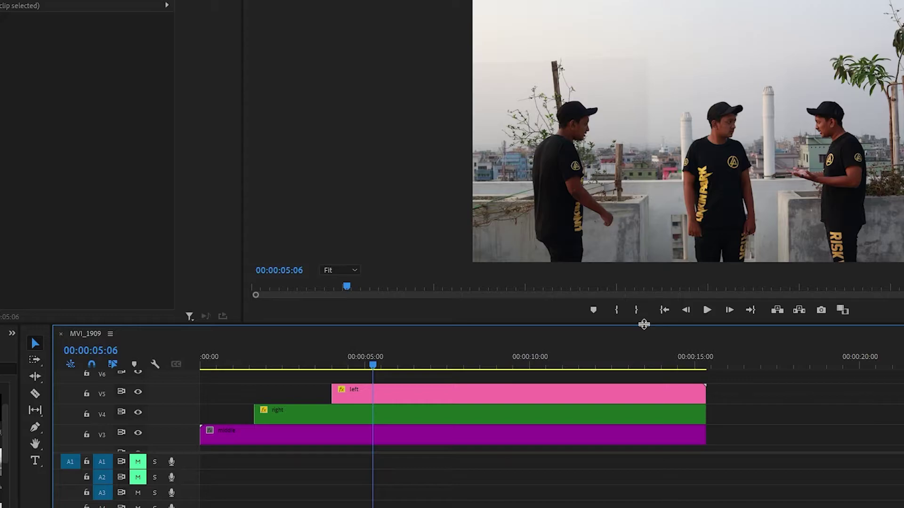
drag(644, 325, 643, 377)
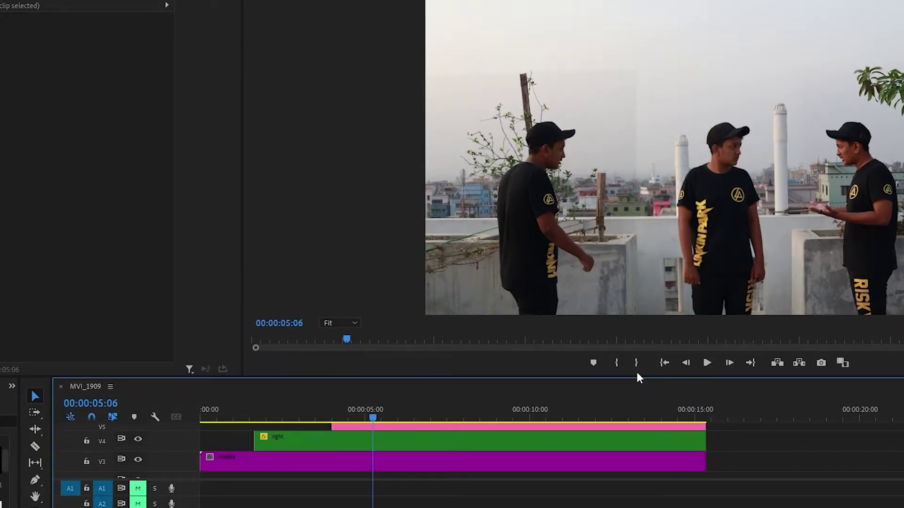
drag(635, 377, 636, 284)
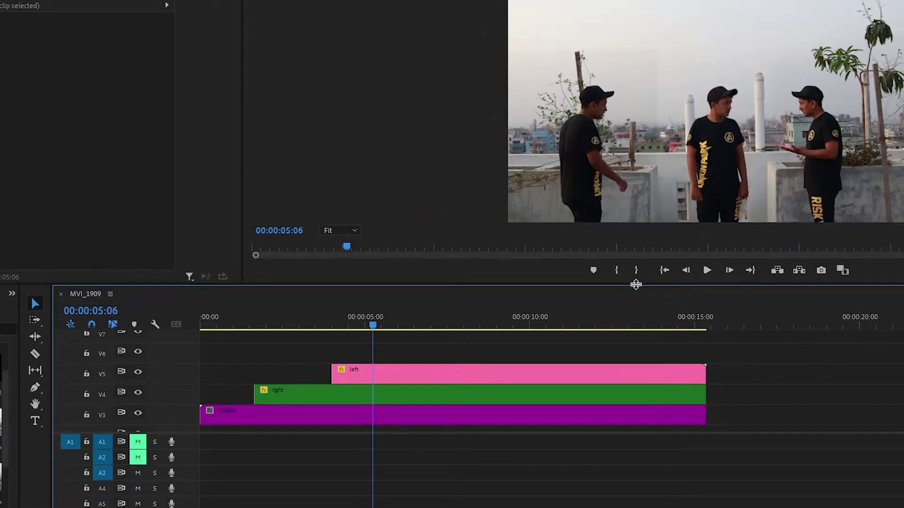
click(367, 376)
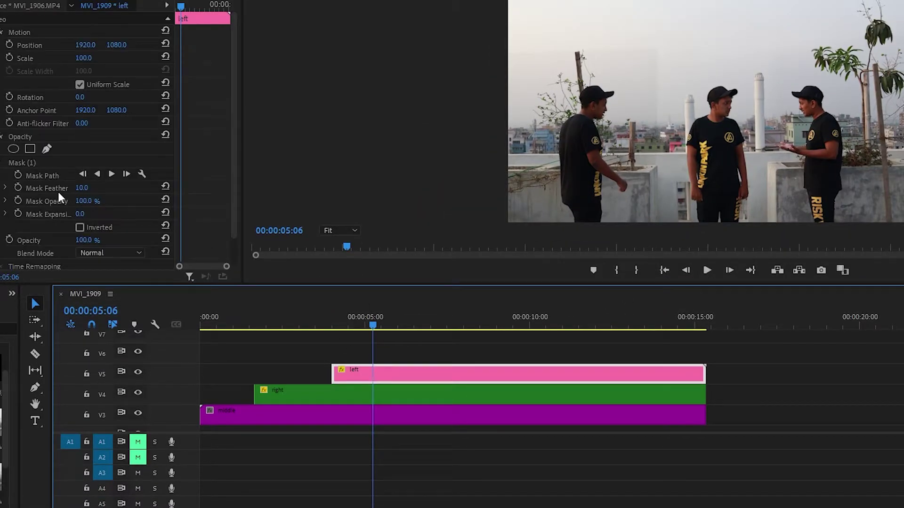
click(81, 188)
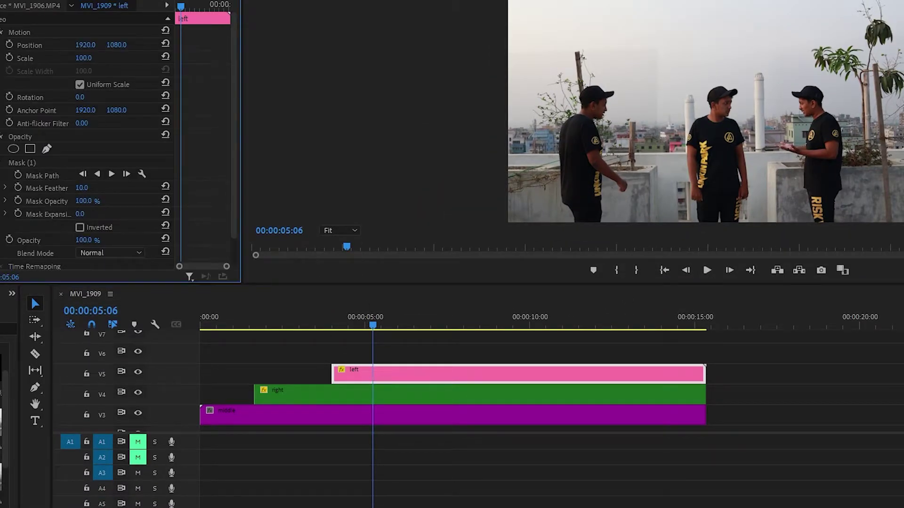
Feather the left clip's mask to 94 and return the playhead to the sequence start
drag(81, 187, 120, 188)
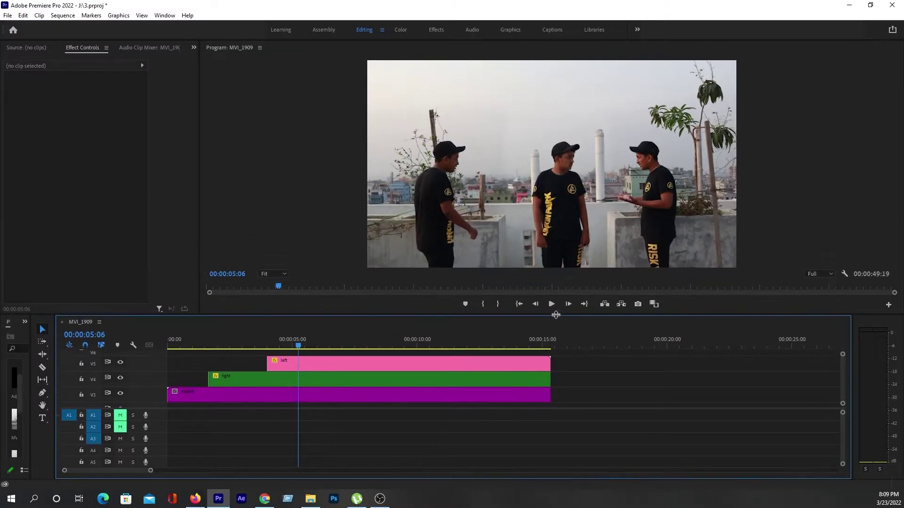
drag(222, 338, 169, 340)
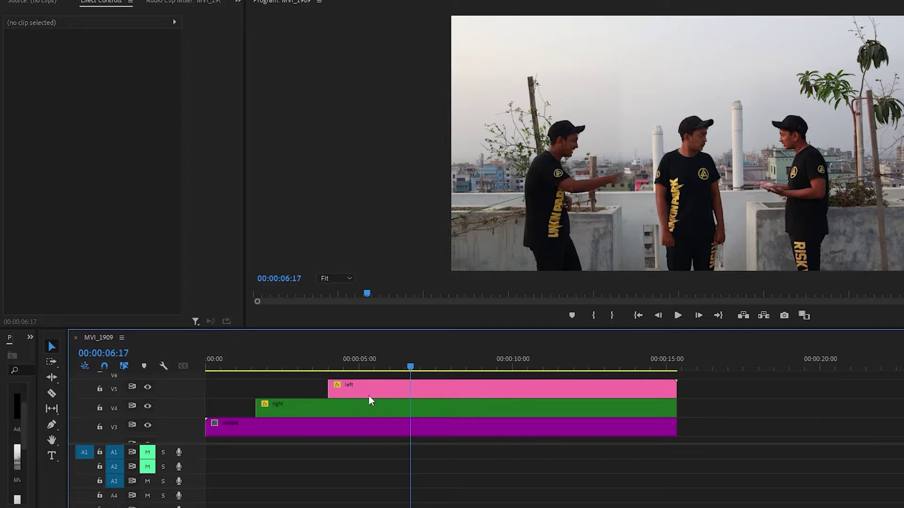
Apply Brightness & Contrast, found by searching 'bri', to the right clip and set Brightness to 8.0
click(354, 411)
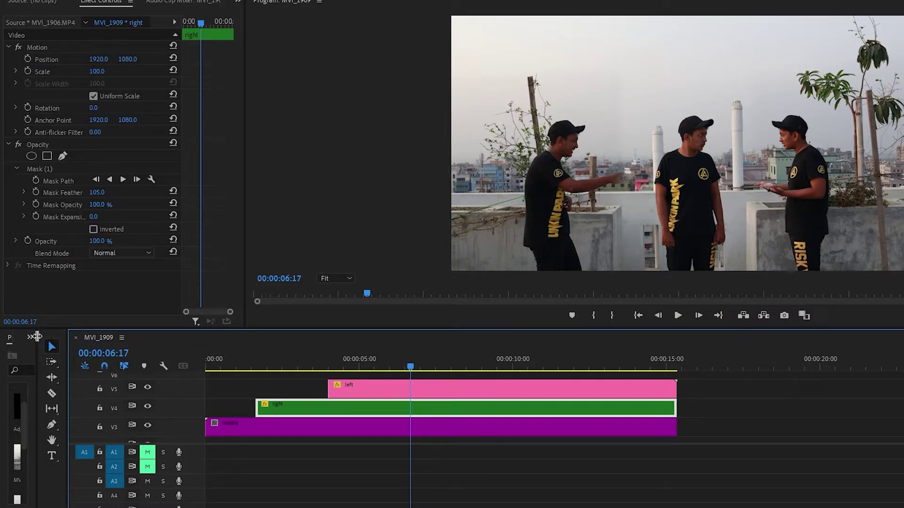
drag(36, 337, 136, 336)
click(132, 337)
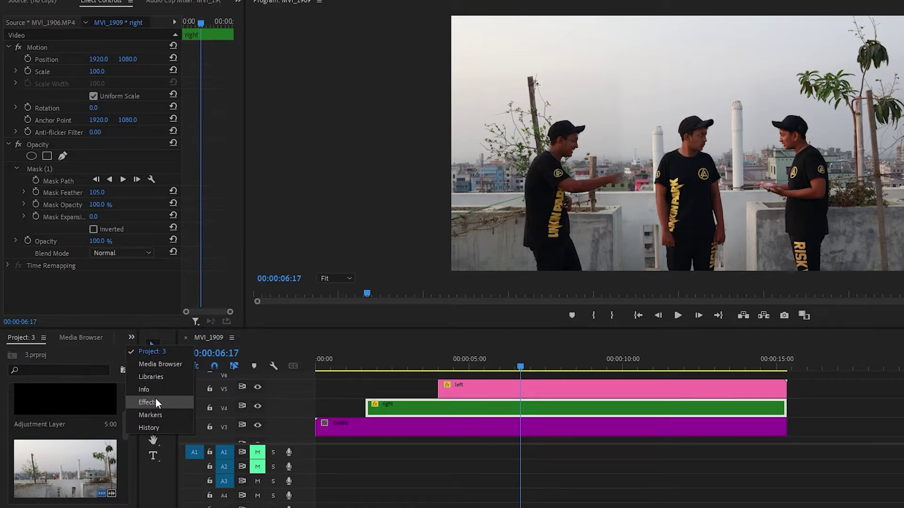
click(156, 402)
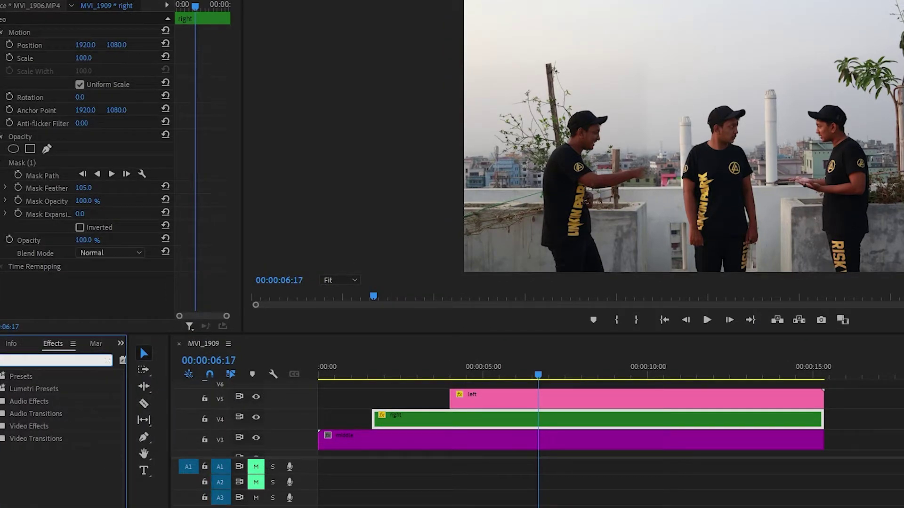
text(bri)
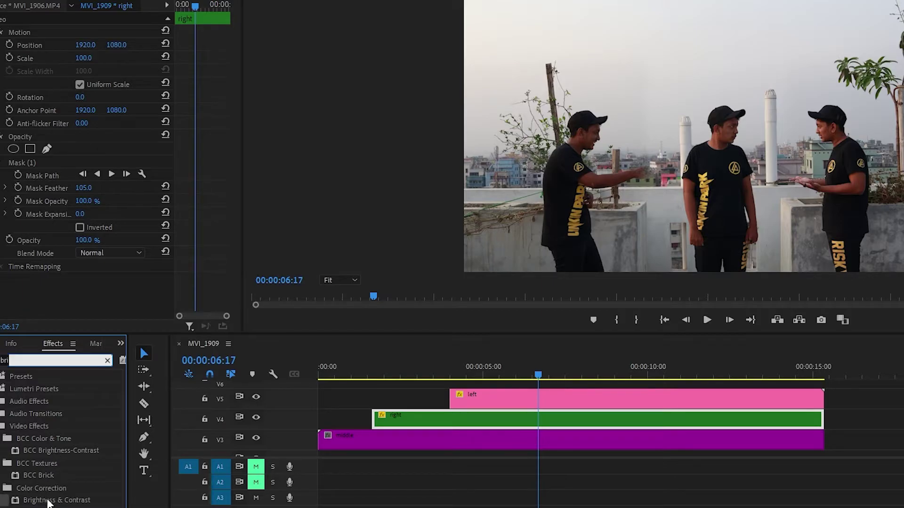
drag(47, 501, 451, 425)
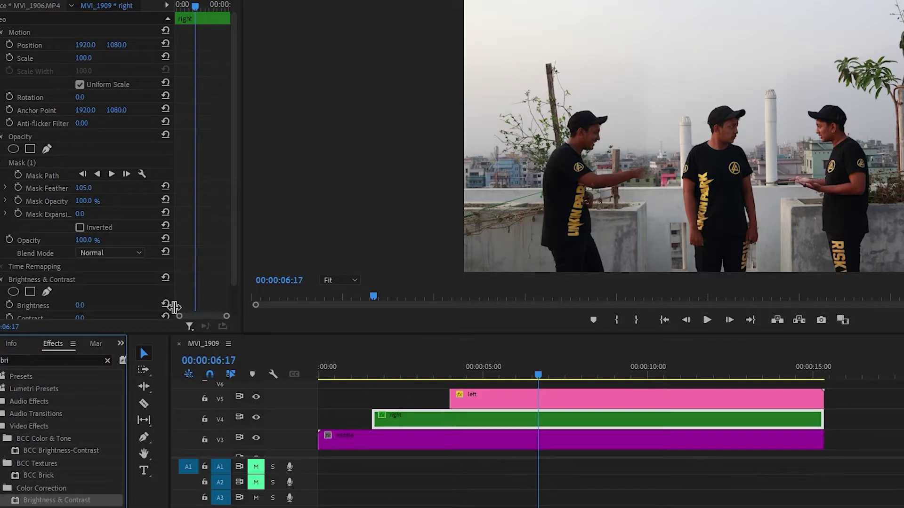
scroll(122, 290, down, 1)
drag(80, 292, 89, 293)
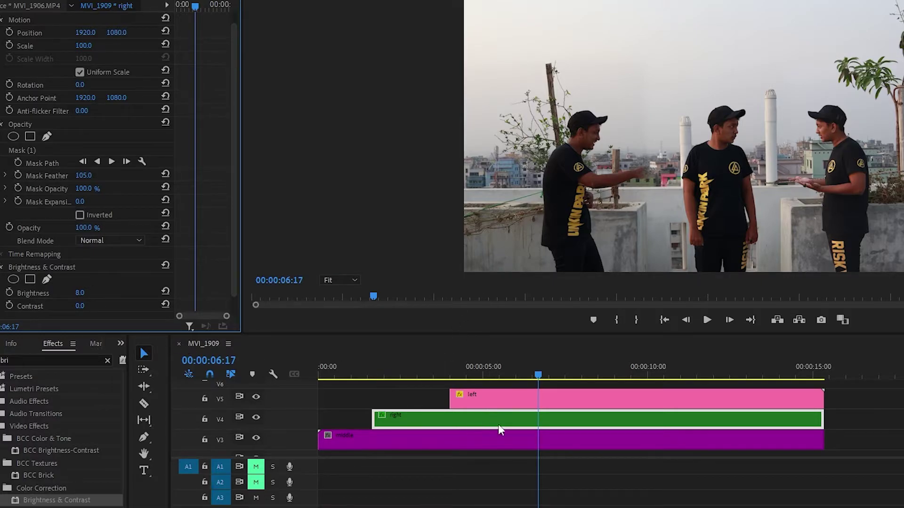
Copy the right clip's Brightness & Contrast effect and paste it onto the left clip
right_click(57, 268)
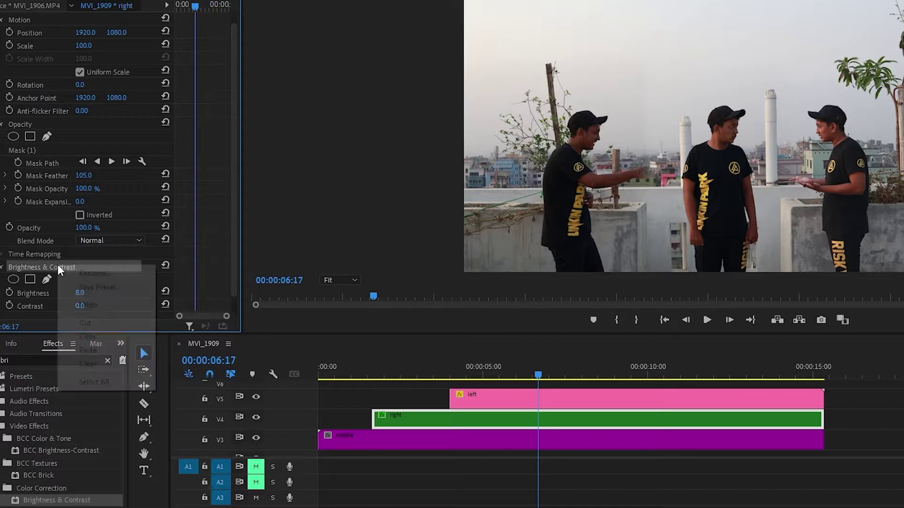
click(96, 337)
click(512, 405)
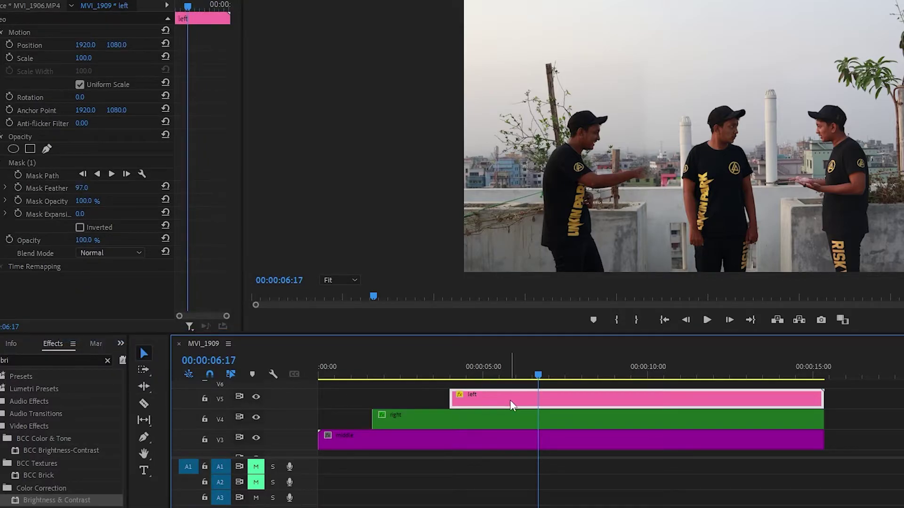
right_click(92, 284)
click(119, 371)
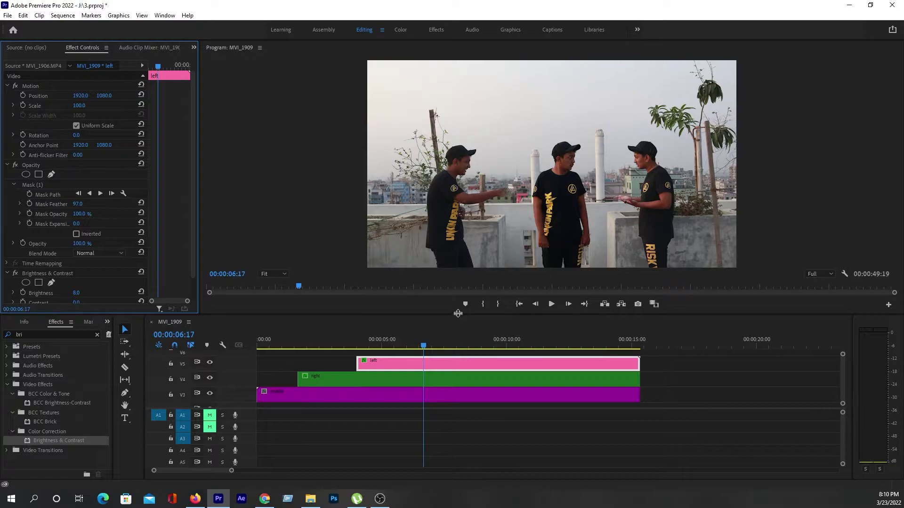
Give the timeline more height and bring up the Project panel
drag(457, 314, 453, 282)
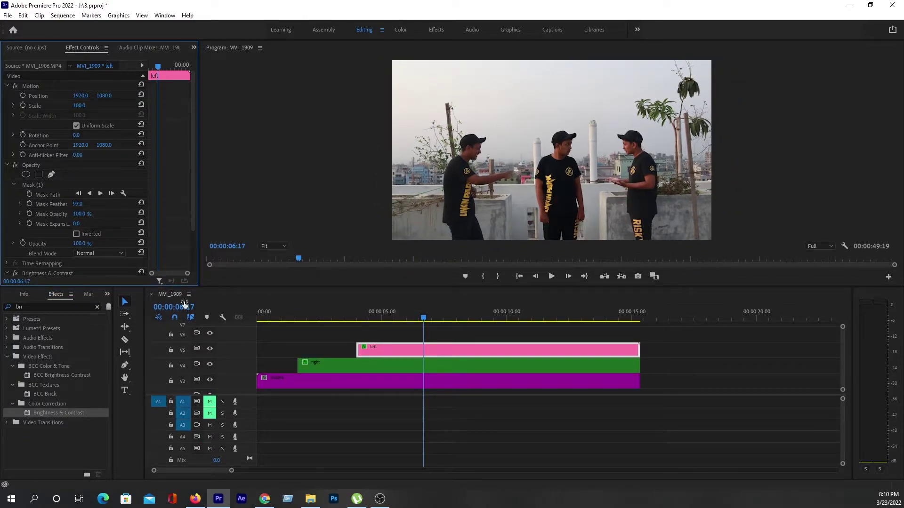
click(107, 294)
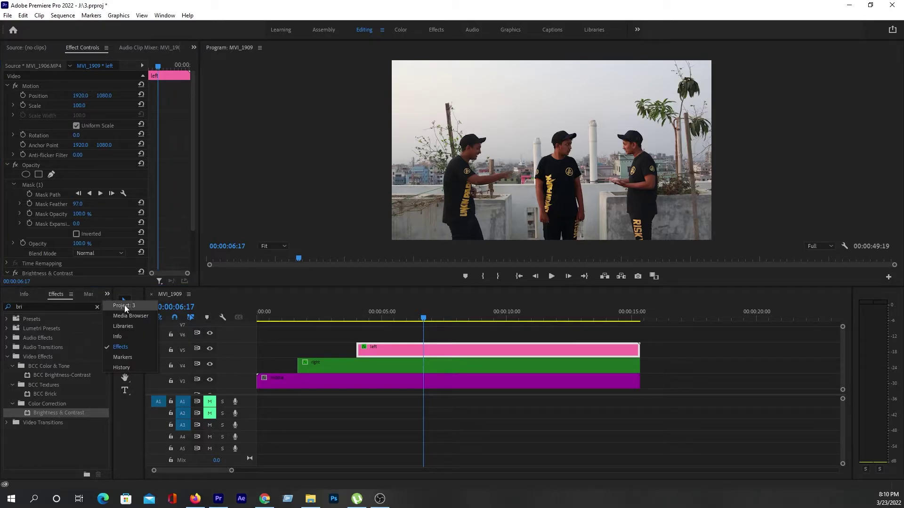
click(124, 306)
Create a new 3840×2160 Adjustment Layer in the Project panel
right_click(75, 304)
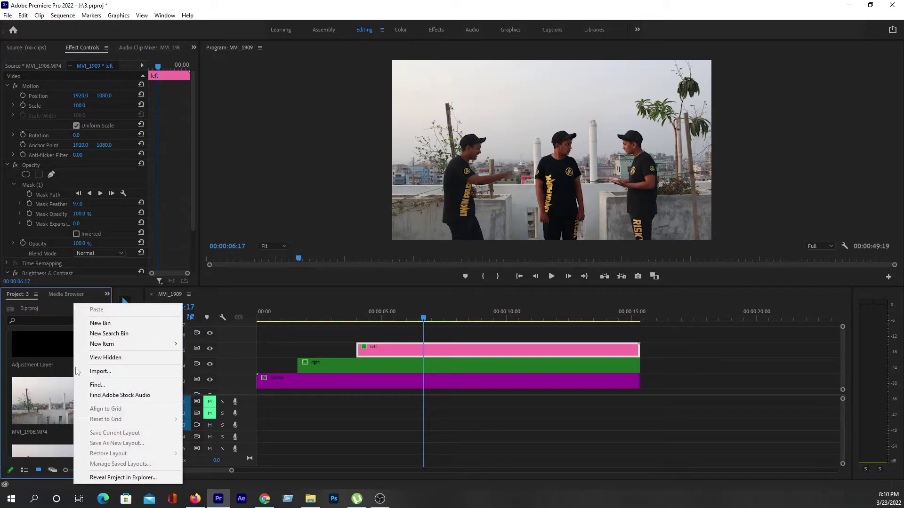
mouse_move(125, 346)
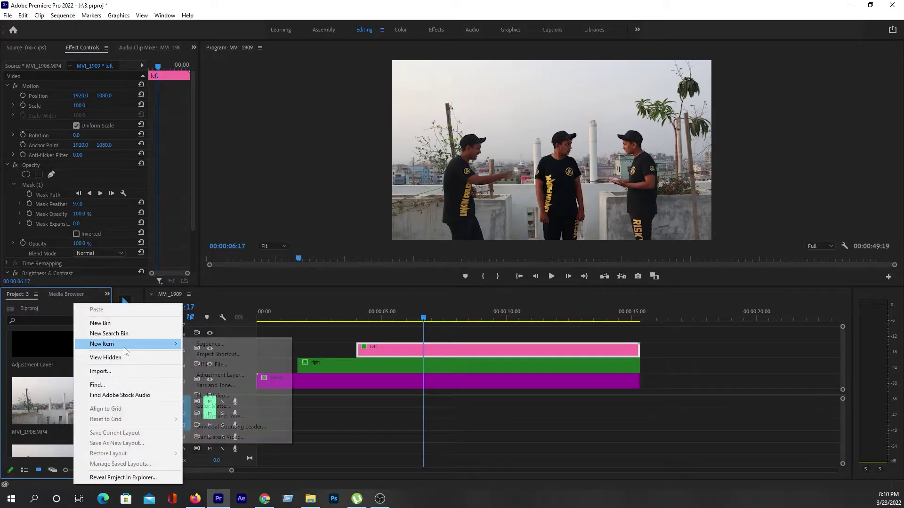
click(215, 376)
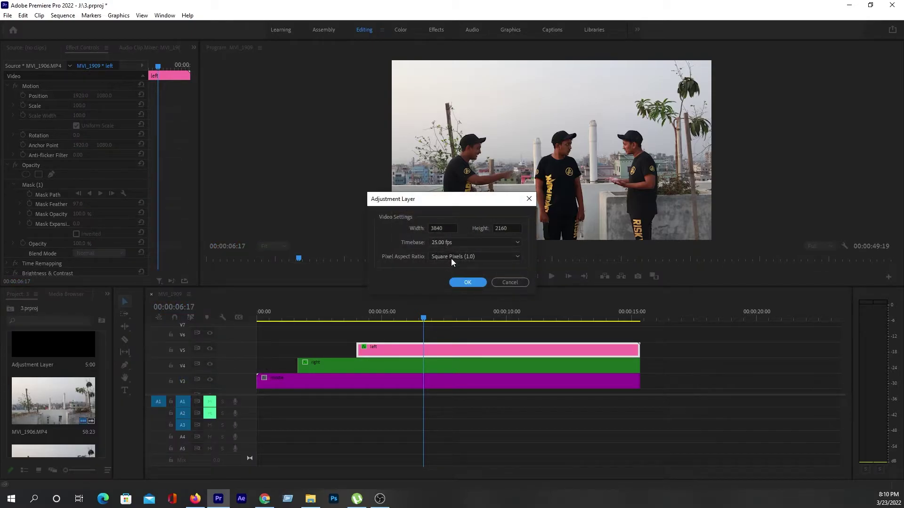
click(467, 282)
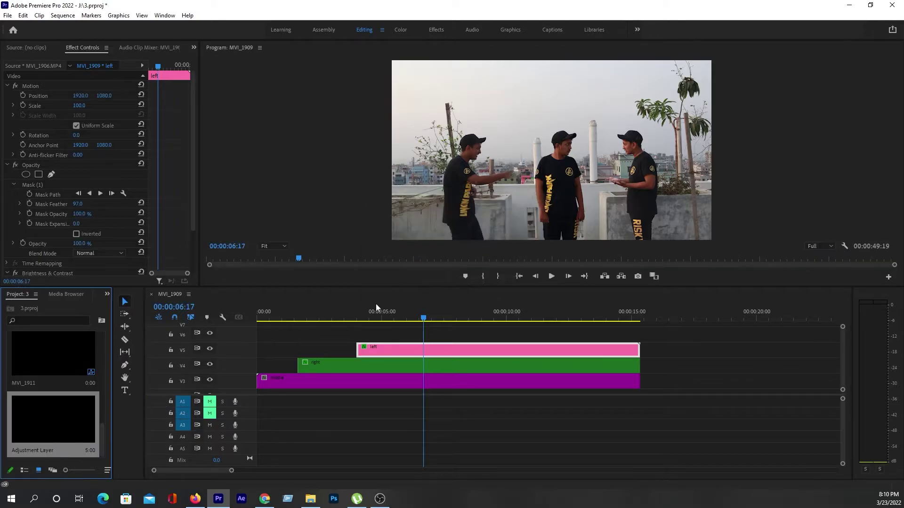
Place the adjustment layer on V6 from 0s, extend it to 15 seconds, and enlarge the preview
mouse_move(70, 436)
mouse_down()
mouse_move(366, 338)
mouse_move(637, 339)
mouse_up()
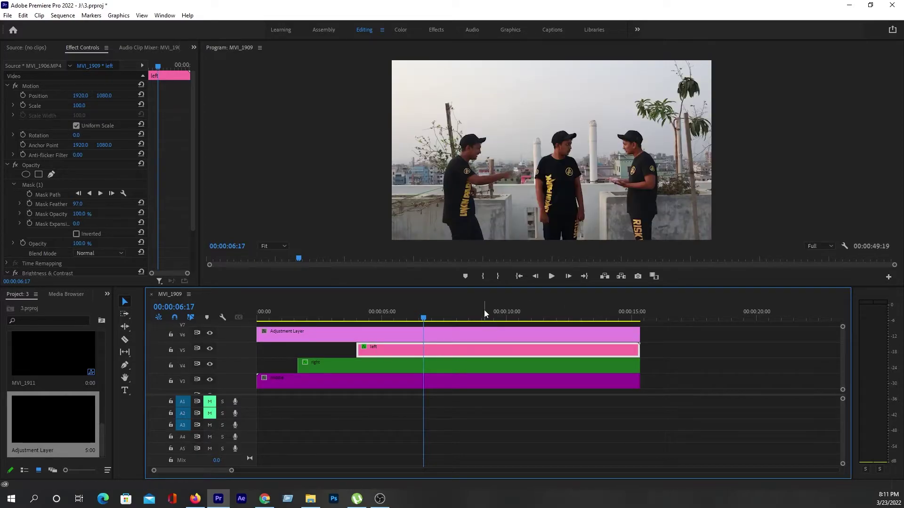
click(478, 315)
click(478, 337)
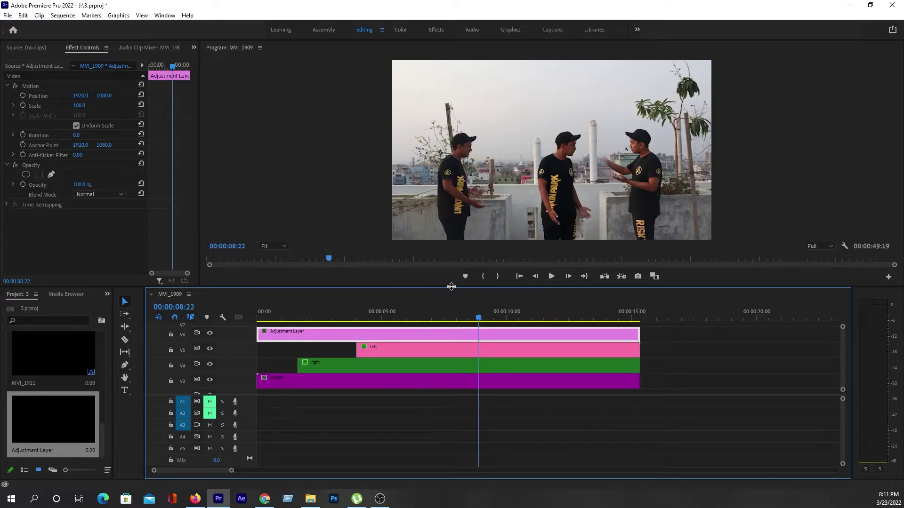
drag(450, 287, 448, 310)
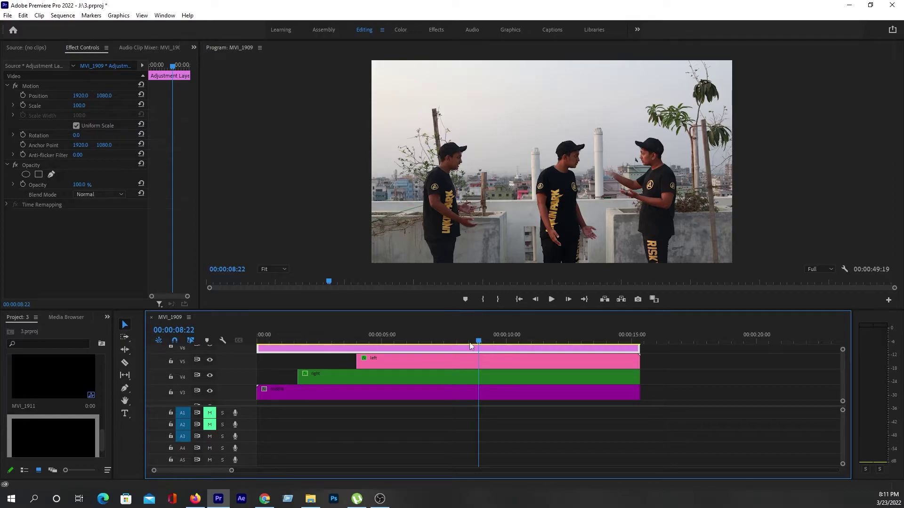
In the Color workspace, apply Auto basic correction, set Temperature 8.7, and raise Saturation slightly
click(401, 30)
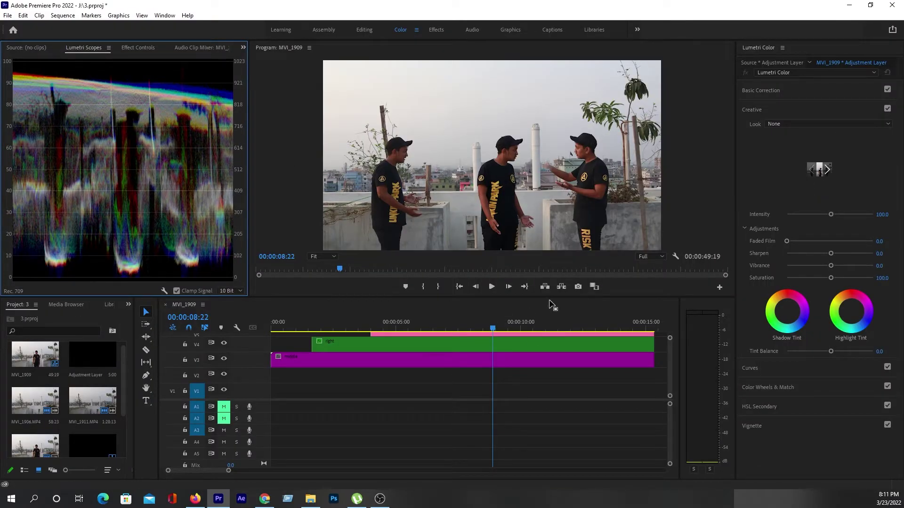
drag(548, 298, 545, 252)
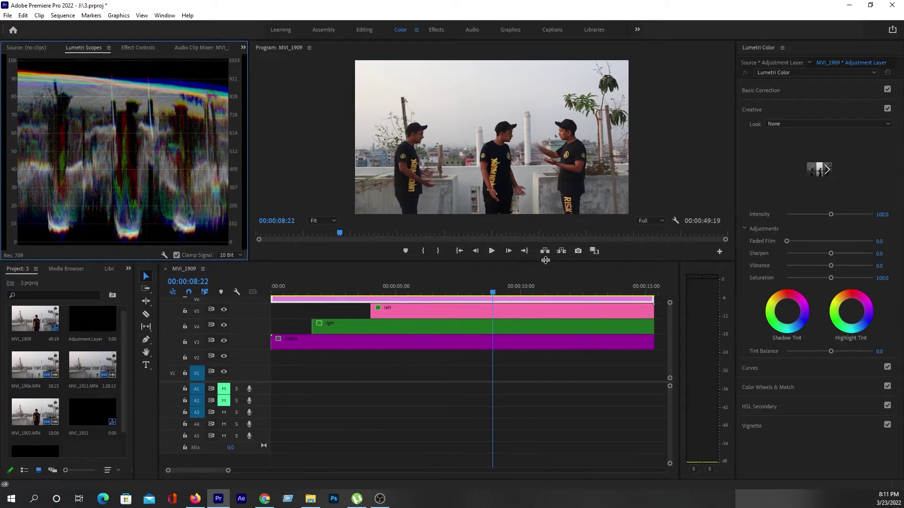
click(758, 91)
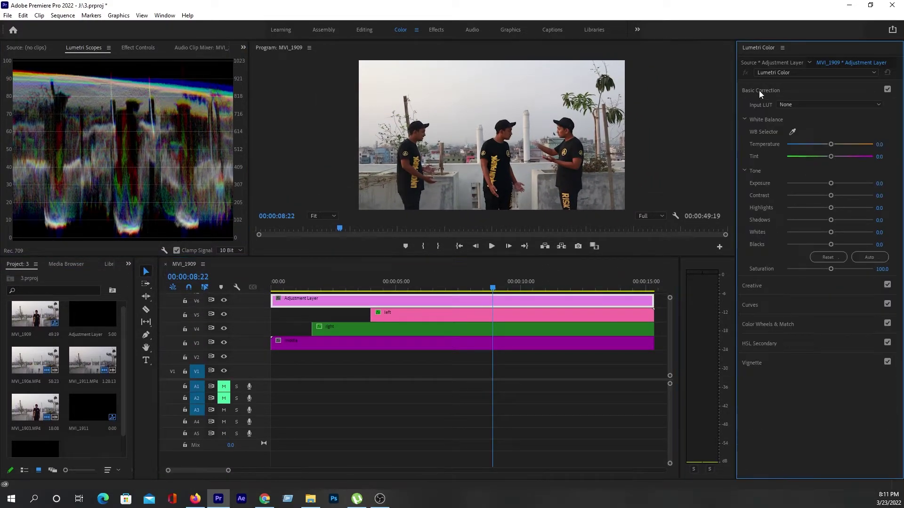
click(869, 258)
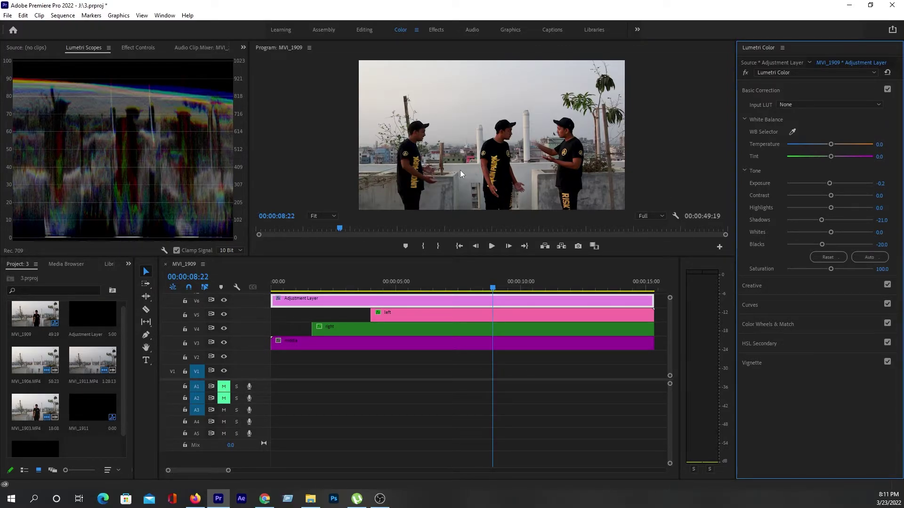
drag(831, 145, 831, 149)
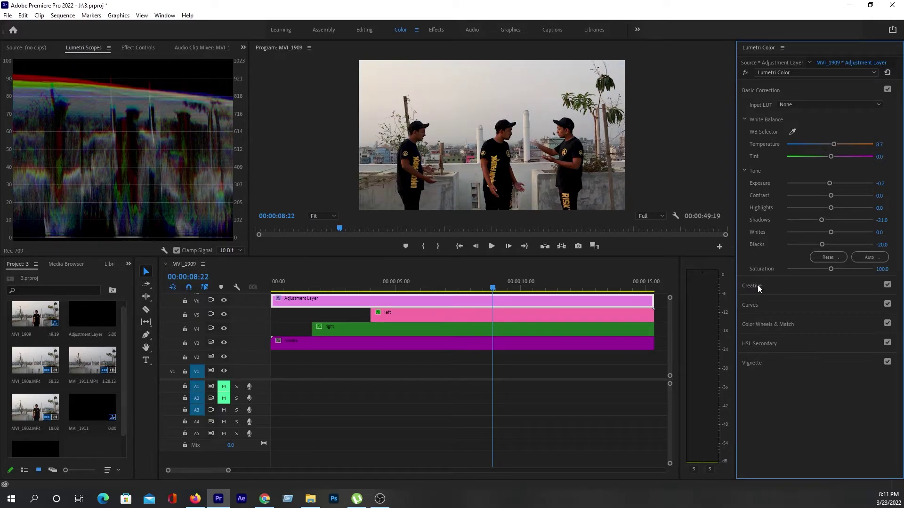
drag(831, 269, 834, 270)
Brighten Exposure to 0.4, pull Highlights down, and lift the Shadows
click(755, 284)
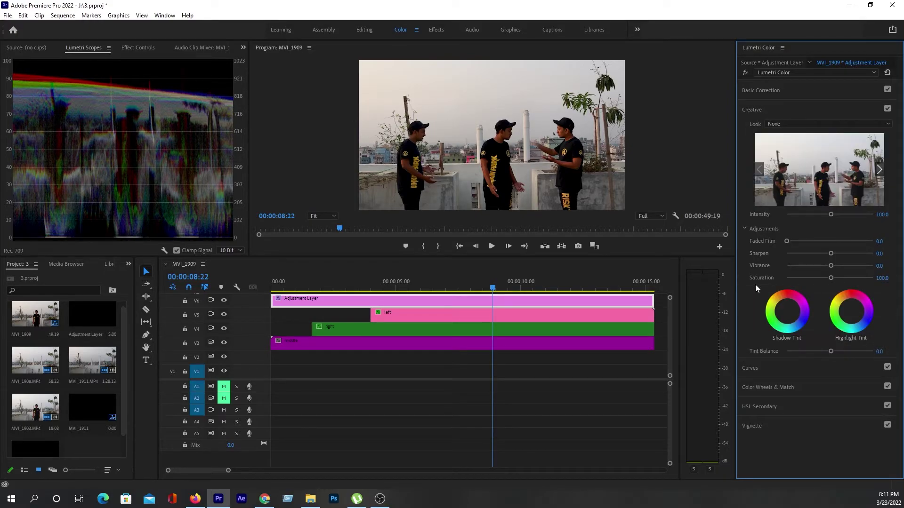
click(758, 90)
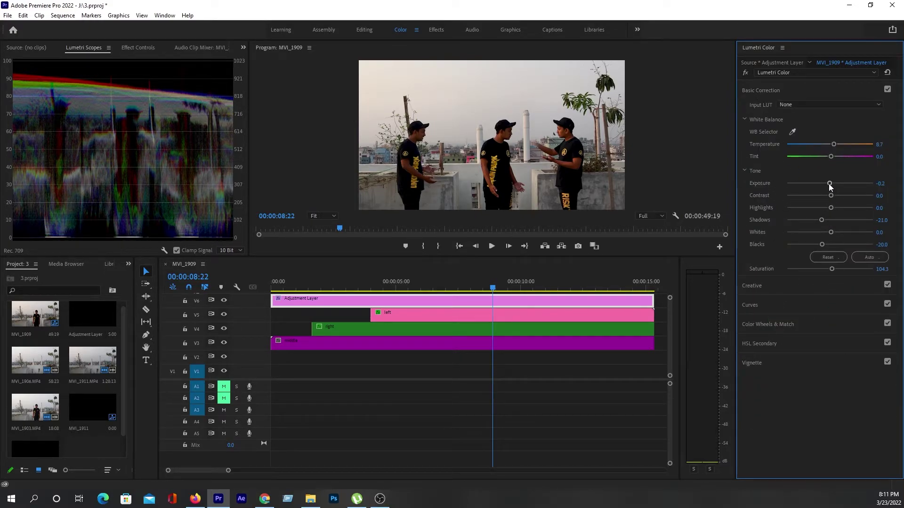
drag(830, 184, 834, 183)
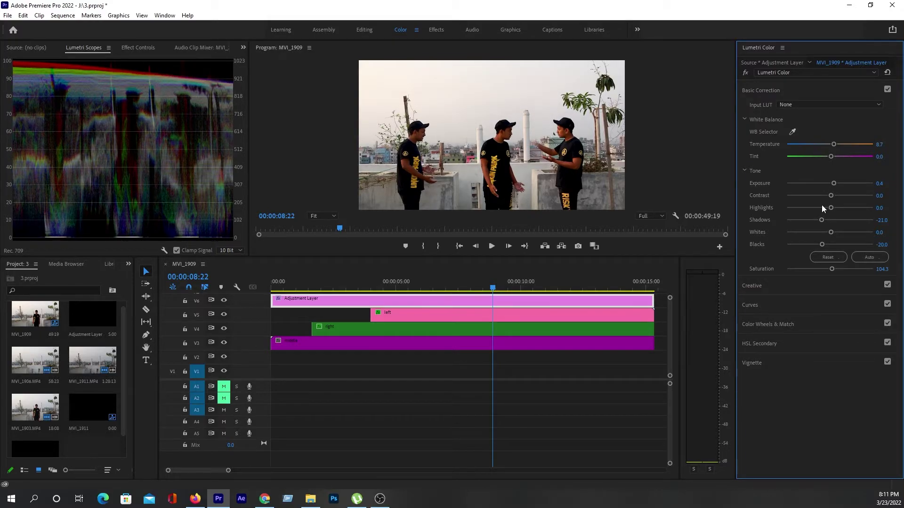
mouse_move(830, 208)
mouse_down()
mouse_move(809, 208)
mouse_move(843, 220)
mouse_up()
click(758, 286)
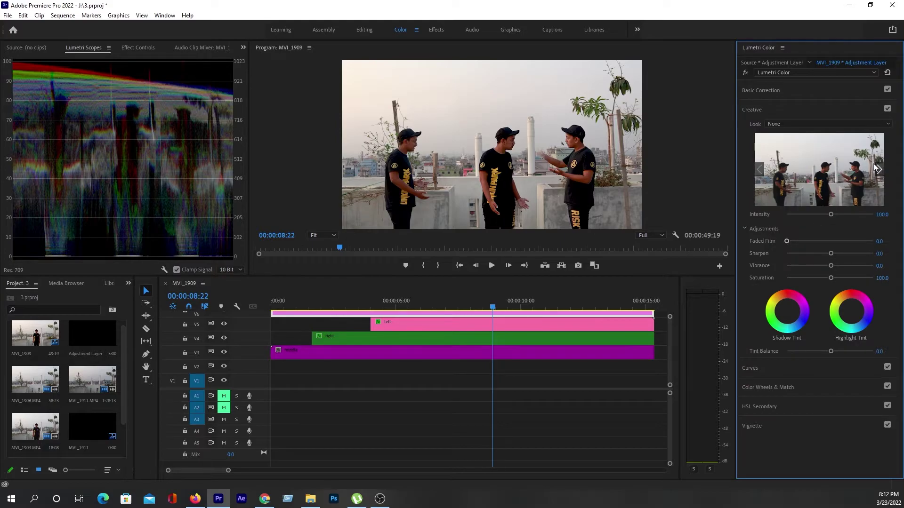
click(772, 122)
Load the O & T GRY INDIA LUT from the All Luts folder as the Creative look
click(770, 143)
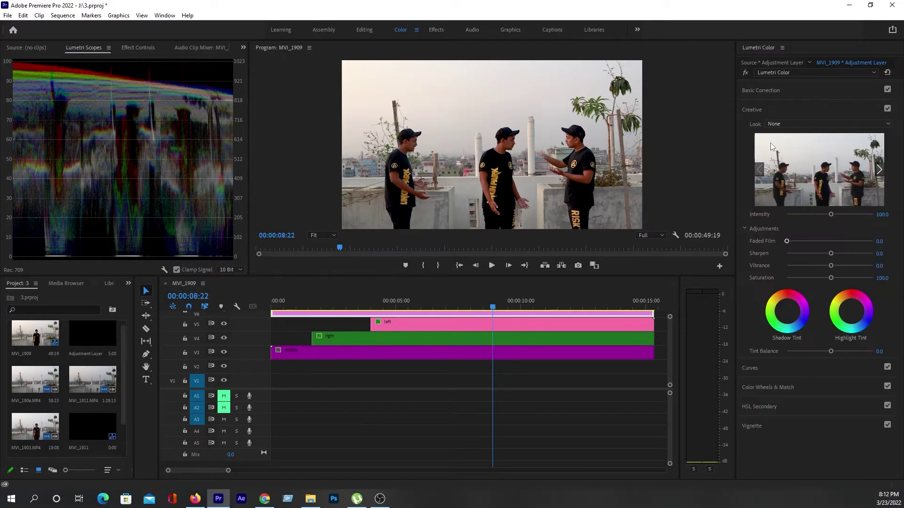
double_click(296, 181)
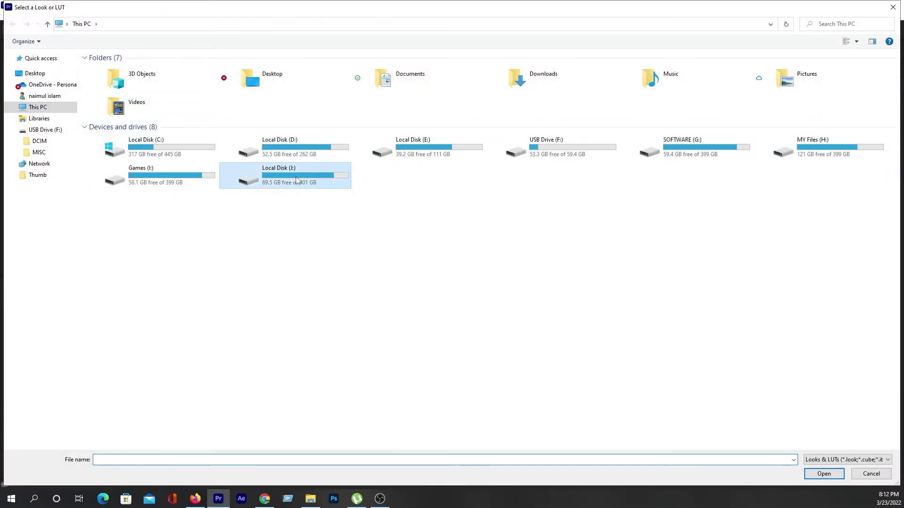
double_click(328, 84)
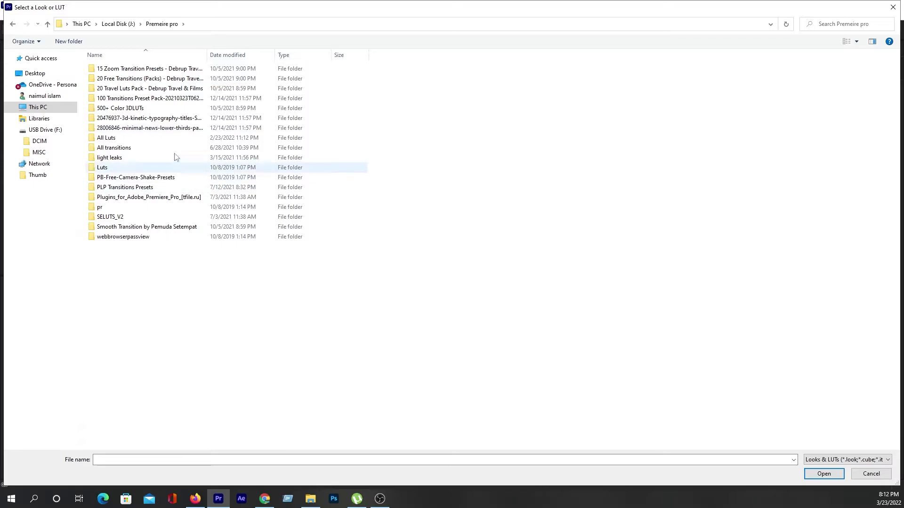
double_click(170, 138)
double_click(407, 231)
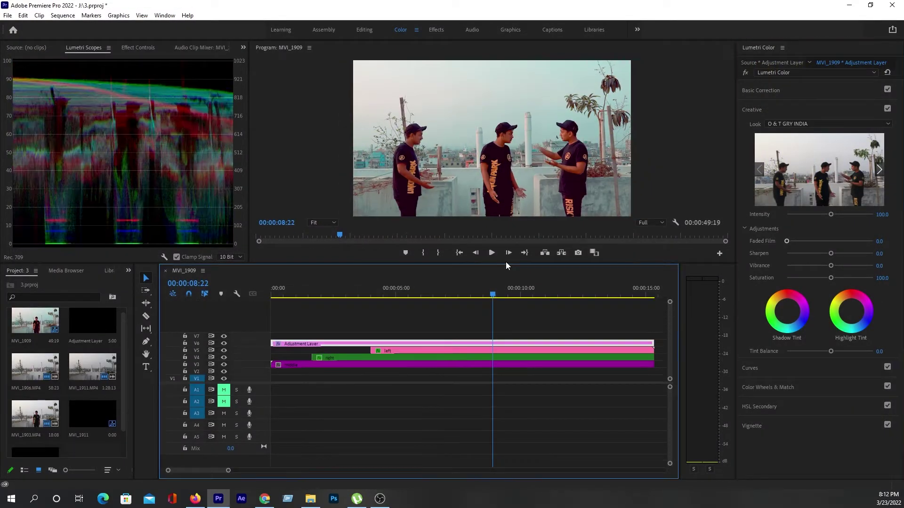
Lower the look Intensity to 53.7 and bend the RGB master curve slightly down
drag(505, 267, 509, 300)
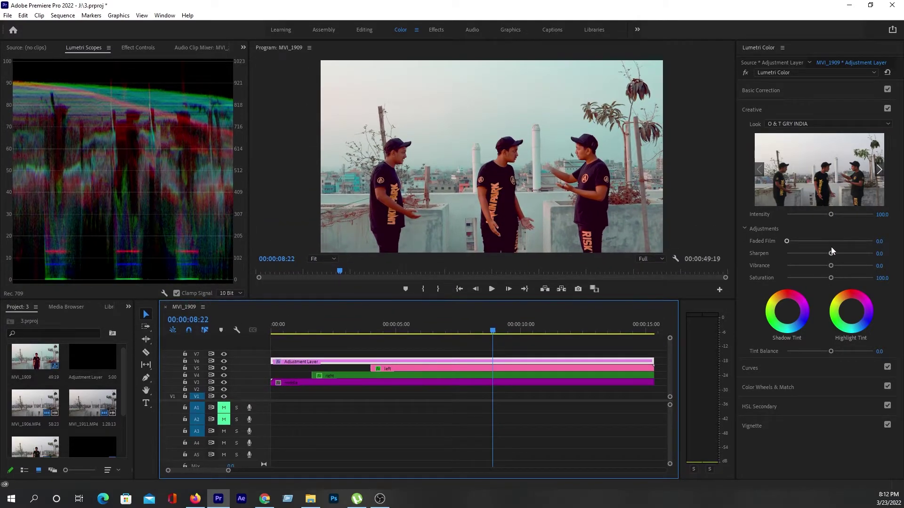
drag(831, 218, 813, 217)
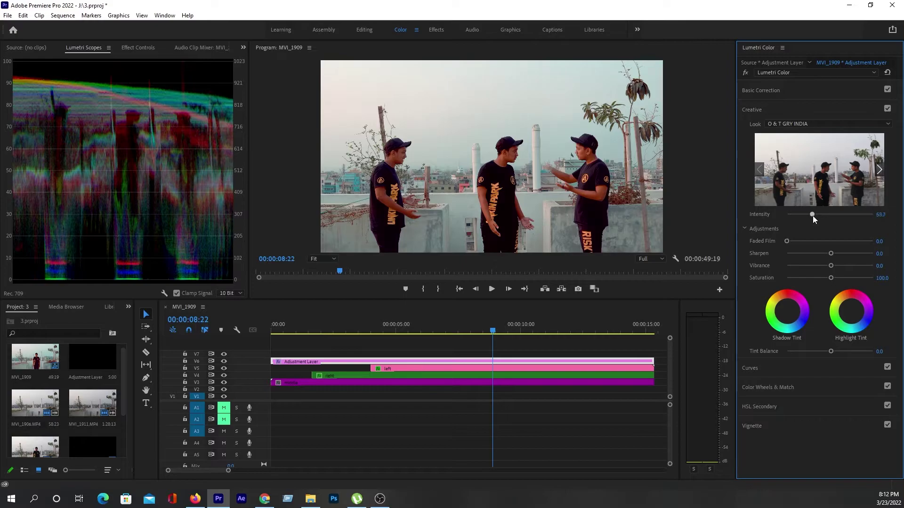
click(755, 368)
mouse_move(818, 238)
mouse_down()
mouse_move(818, 246)
mouse_move(814, 238)
mouse_up()
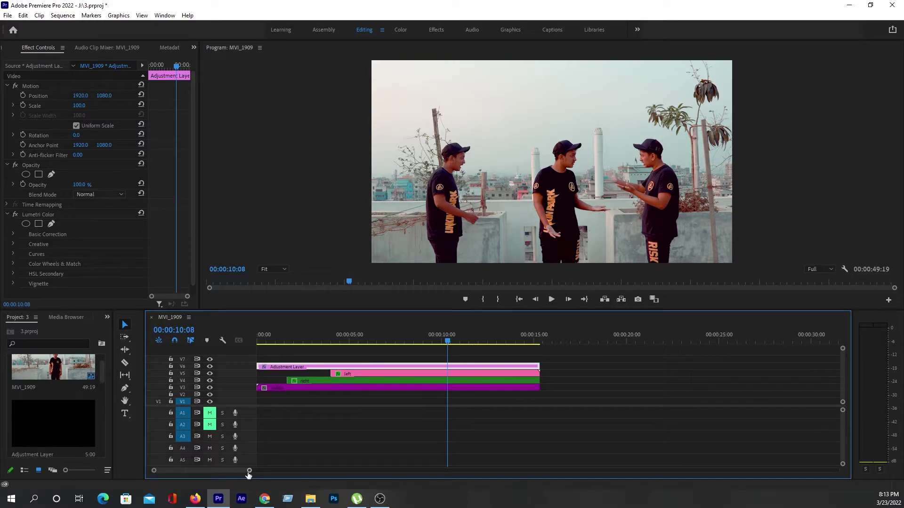
Move the Adjustment Layer up to V7 and bring the Green screen clip onto V6
drag(249, 471, 308, 471)
drag(379, 367, 379, 357)
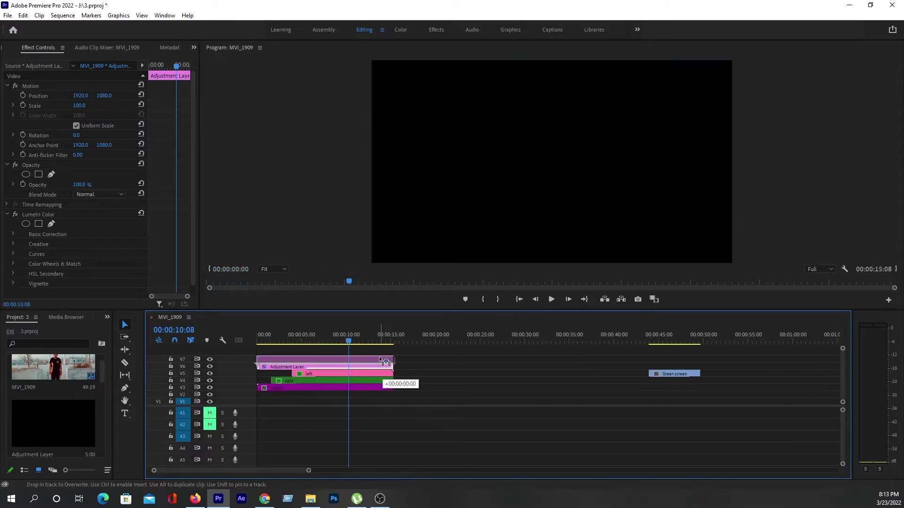
drag(675, 374, 367, 366)
key(=)
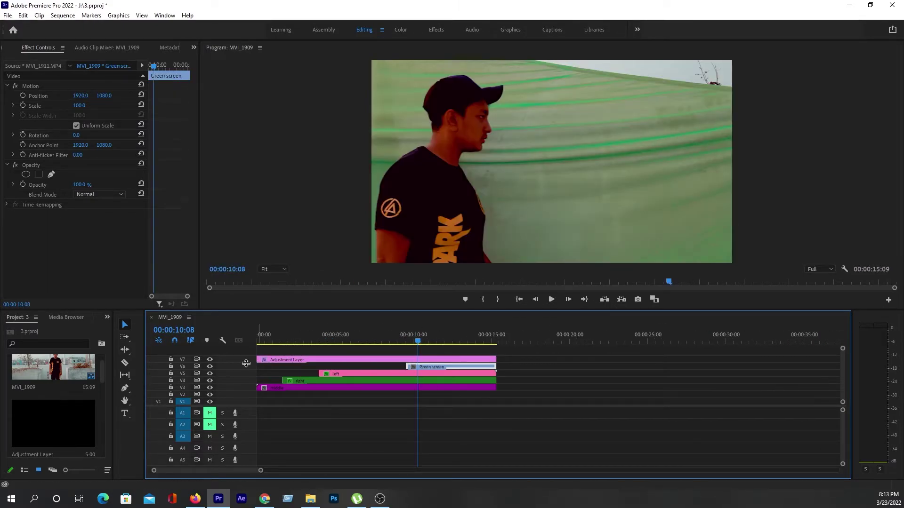
Hide V7's output, scrub to a green-screen frame near nine seconds, and select the Green screen clip
click(278, 360)
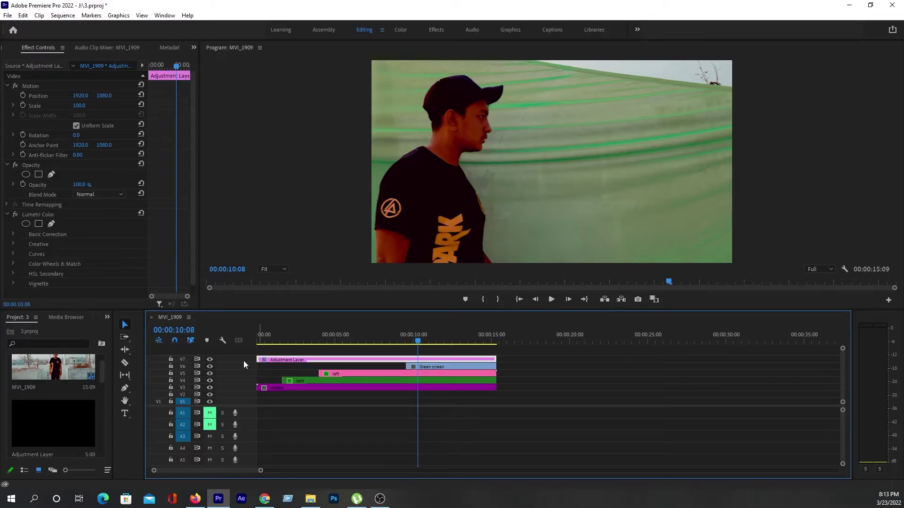
click(210, 360)
click(399, 341)
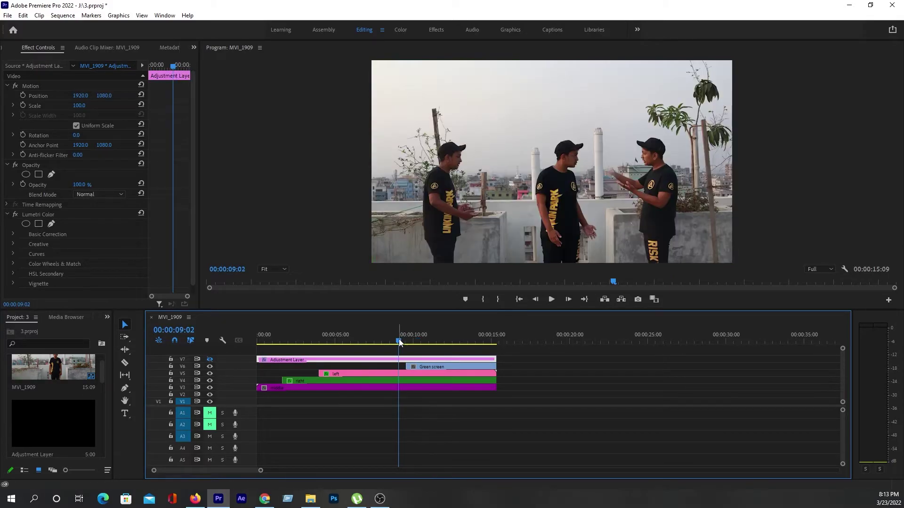
drag(399, 339, 470, 358)
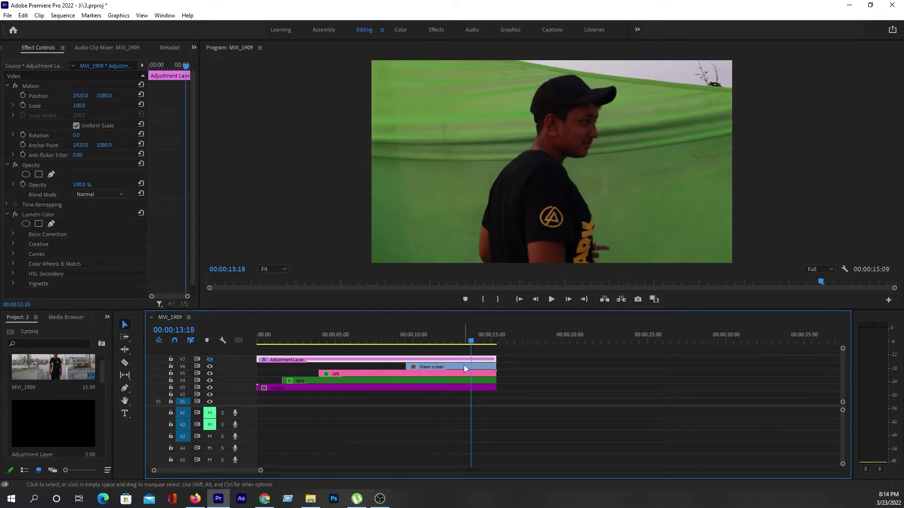
click(464, 368)
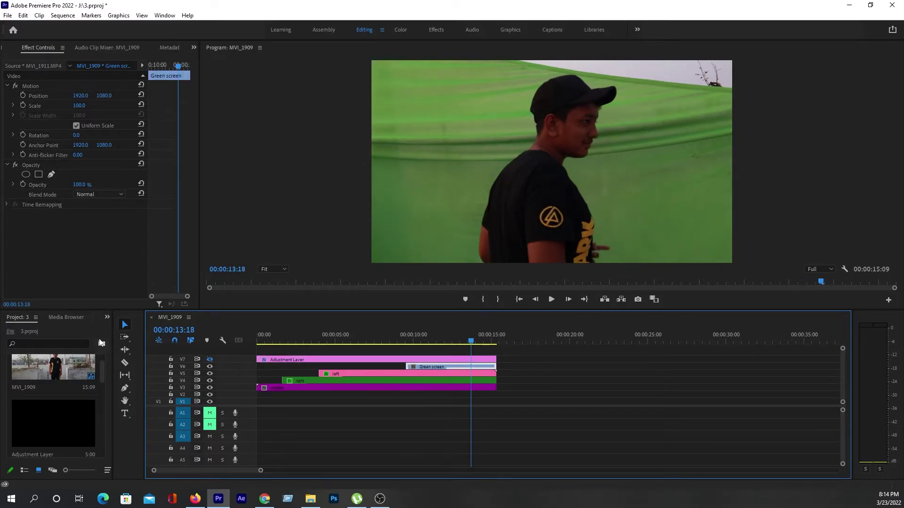
Search the Effects panel for 'ultra' and apply Ultra Key to the Green screen clip
click(105, 319)
click(117, 373)
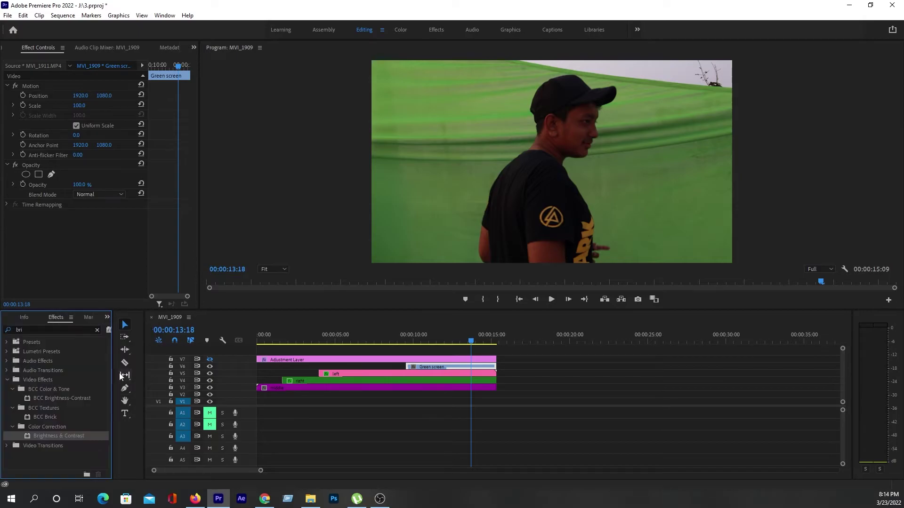
click(27, 330)
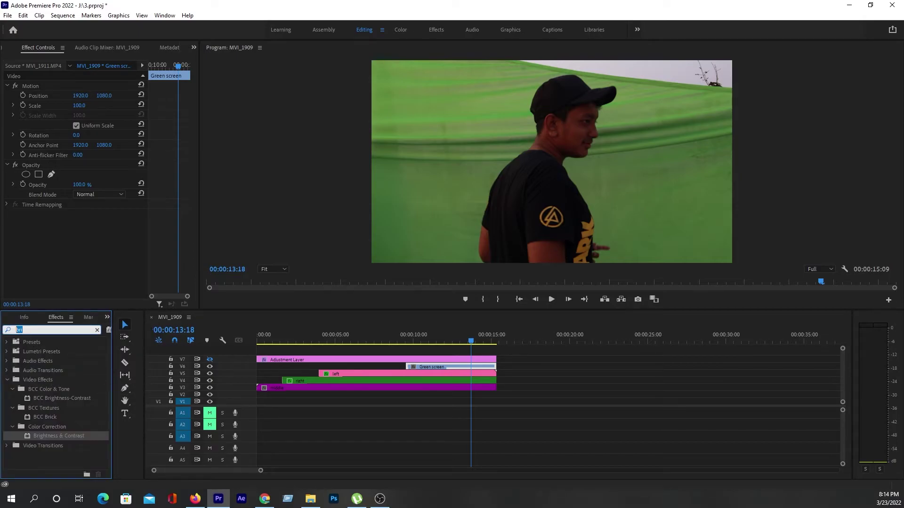
text(ul)
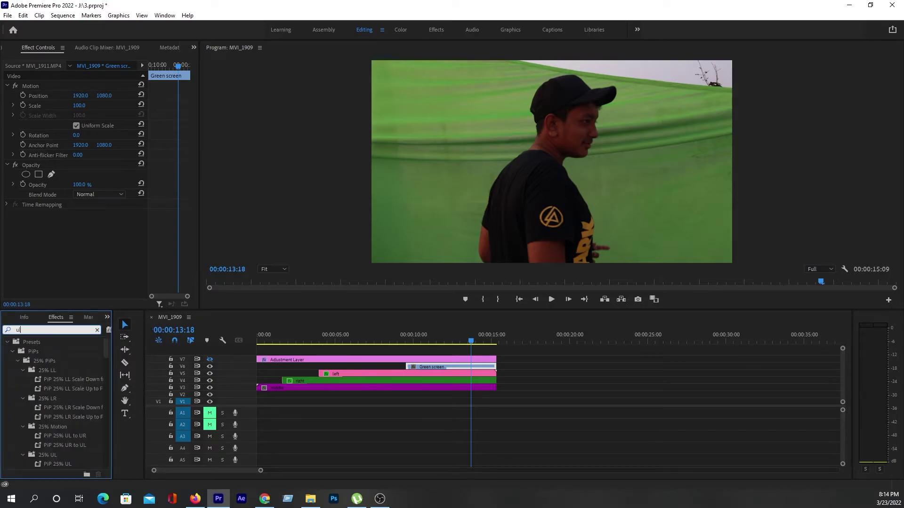
text(tra)
drag(44, 399, 484, 371)
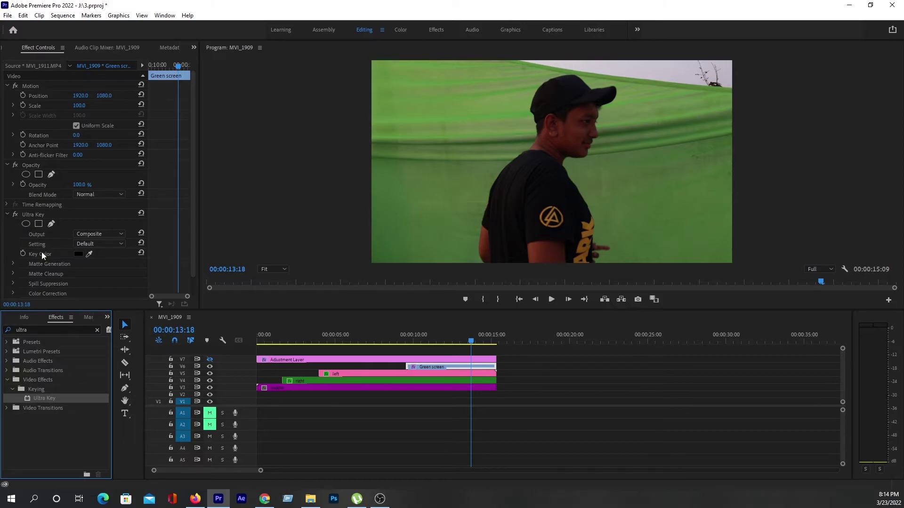
Sample the green backdrop as Ultra Key's key colour, enlarging the preview and timeline
click(89, 254)
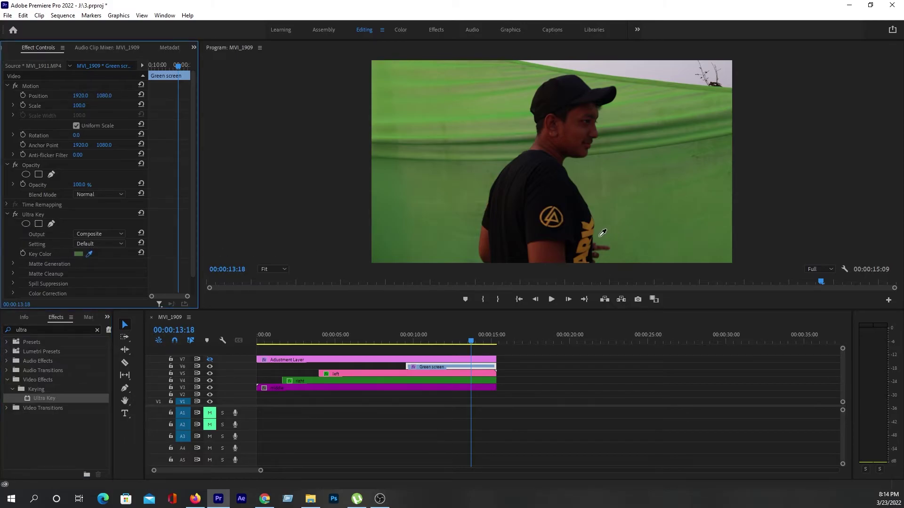
click(599, 235)
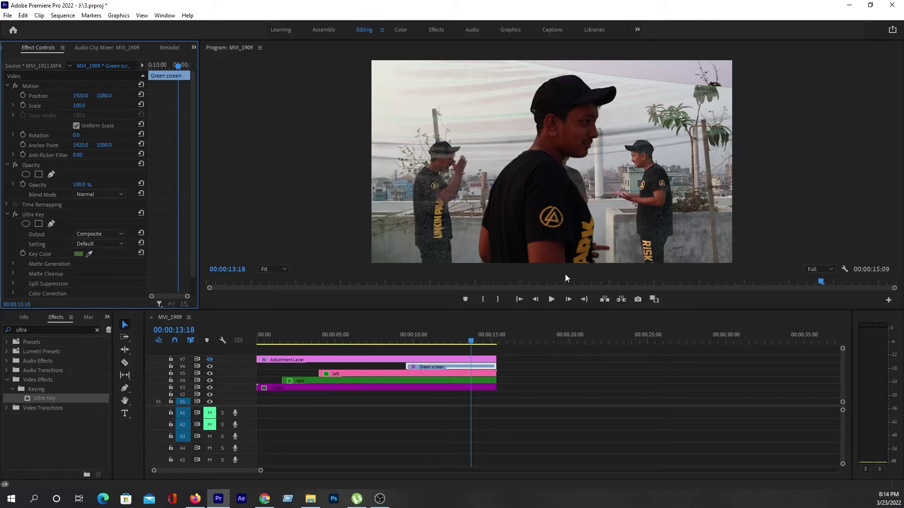
drag(567, 309, 567, 363)
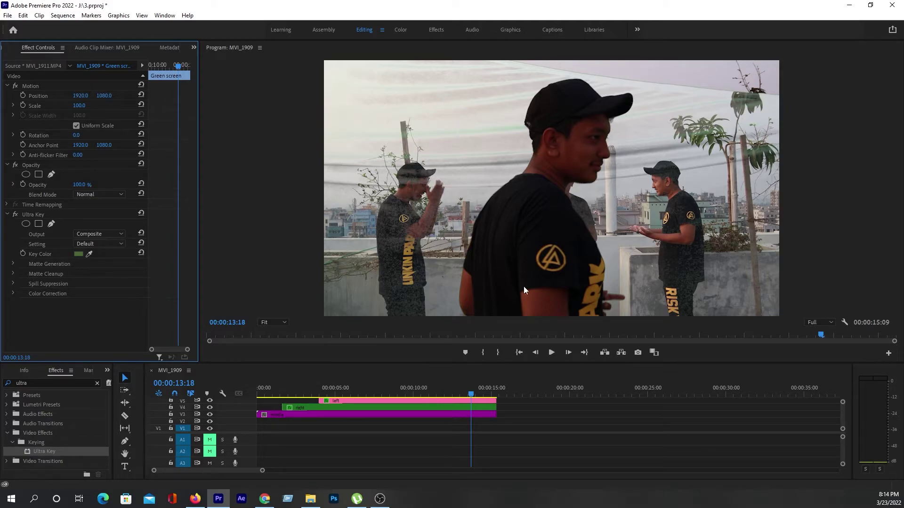
drag(520, 362, 523, 335)
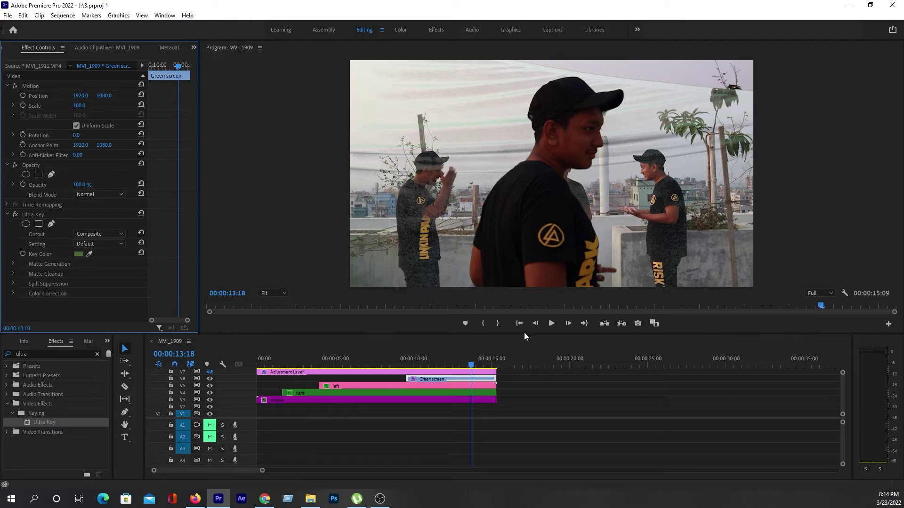
View Ultra Key as Alpha Channel, then set Matte Generation Pedestal to 100 and Transparency to 72
click(37, 235)
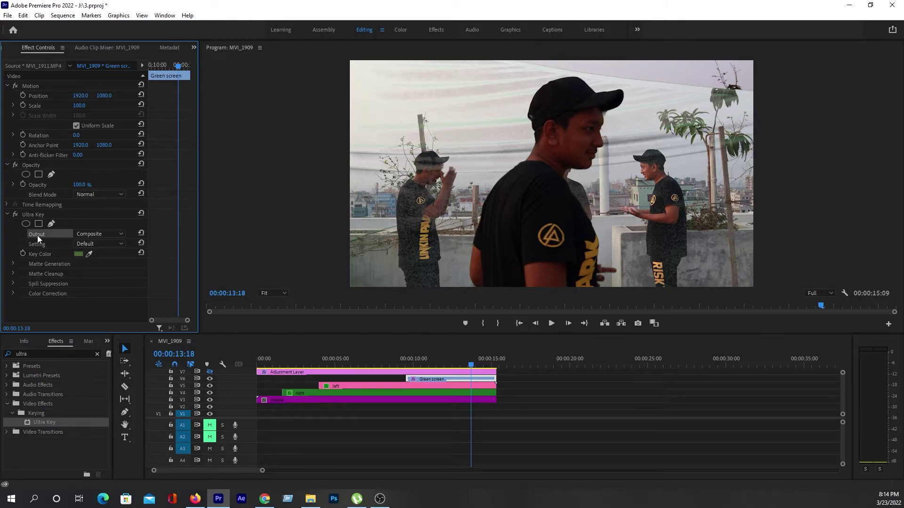
click(83, 235)
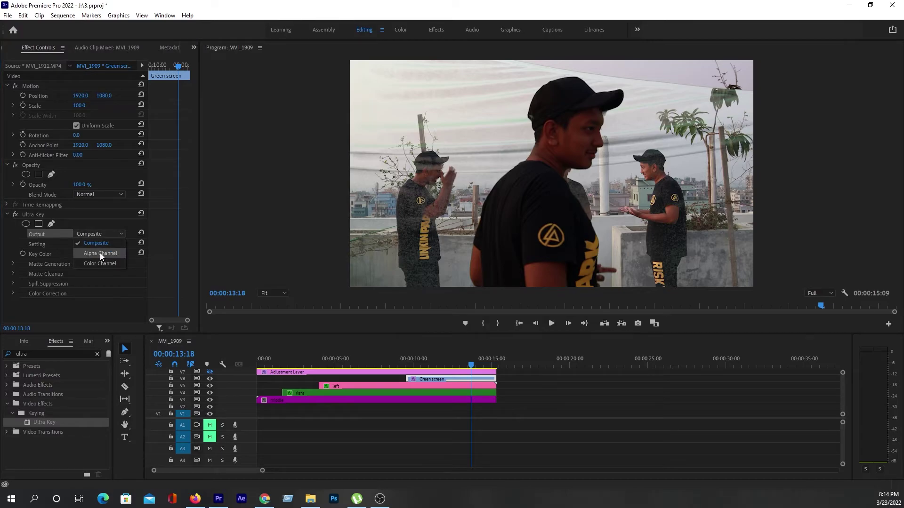
click(100, 253)
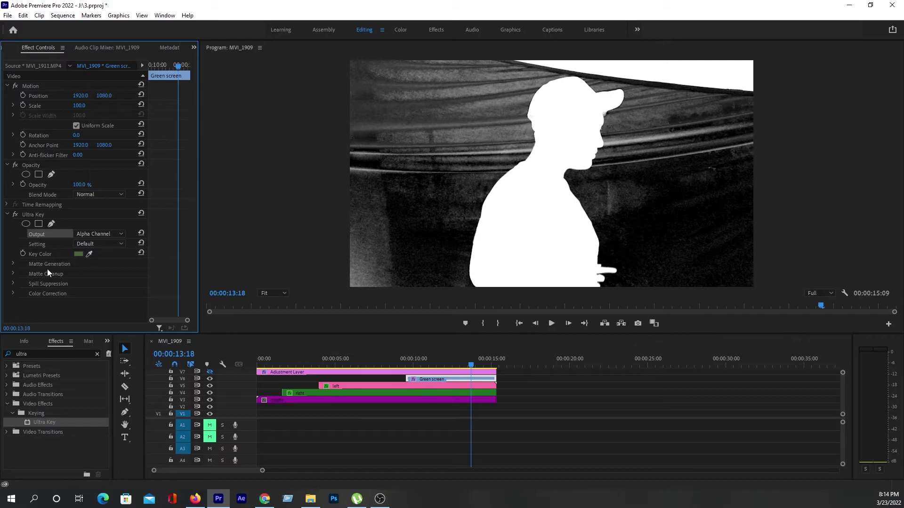
click(13, 263)
scroll(27, 258, down, 1)
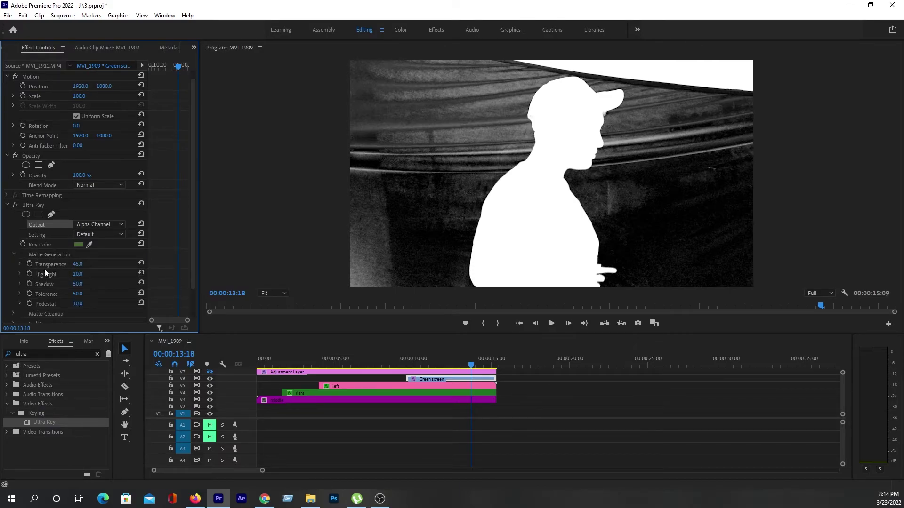
drag(76, 305, 123, 305)
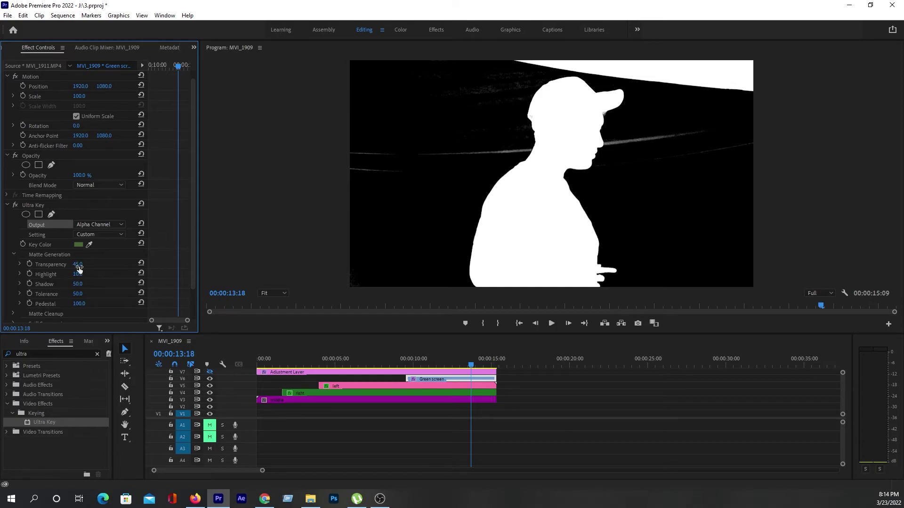
mouse_move(77, 264)
mouse_down()
mouse_move(90, 264)
mouse_move(76, 264)
mouse_up()
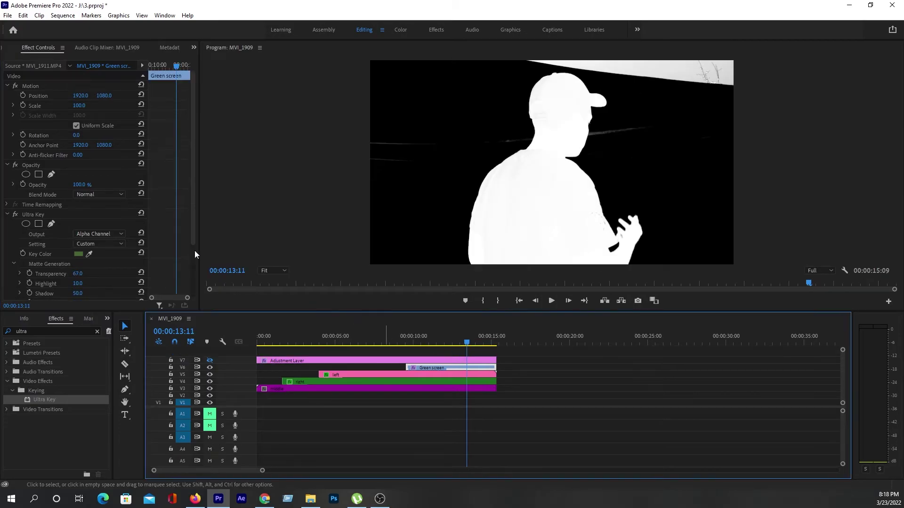
Switch Ultra Key output back to Composite and lower Transparency to 38.0
click(90, 233)
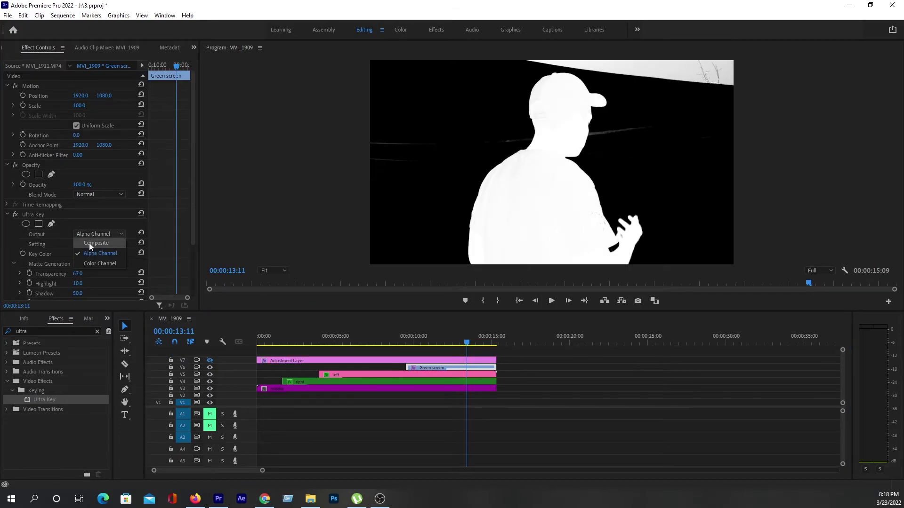
click(89, 243)
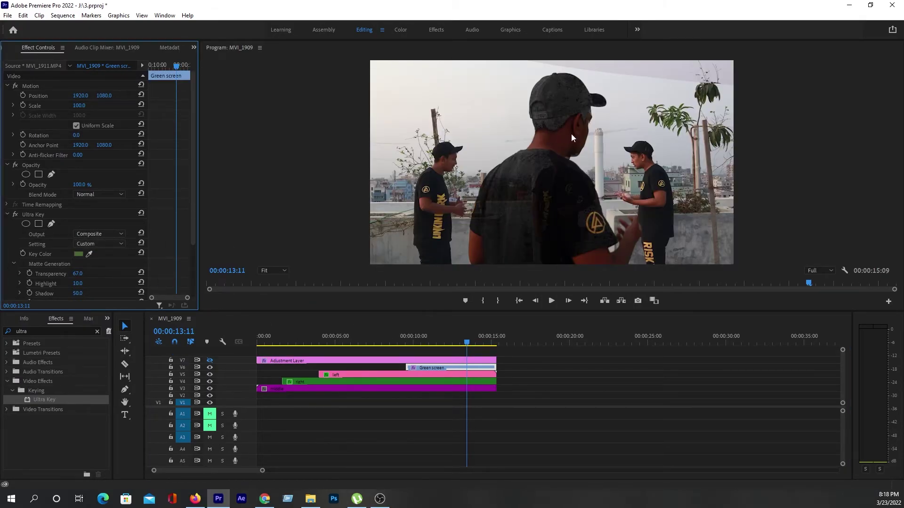
key(Right)
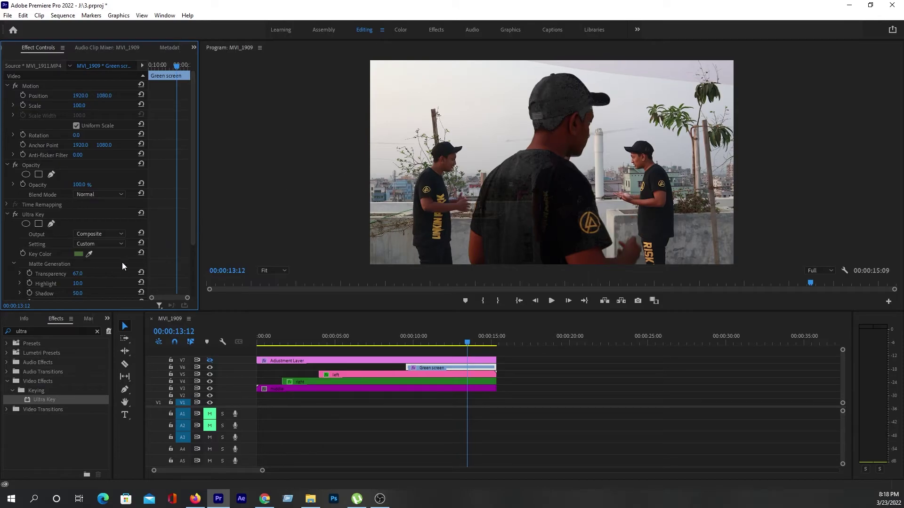
mouse_move(78, 273)
mouse_down()
mouse_move(94, 274)
mouse_move(57, 273)
mouse_up()
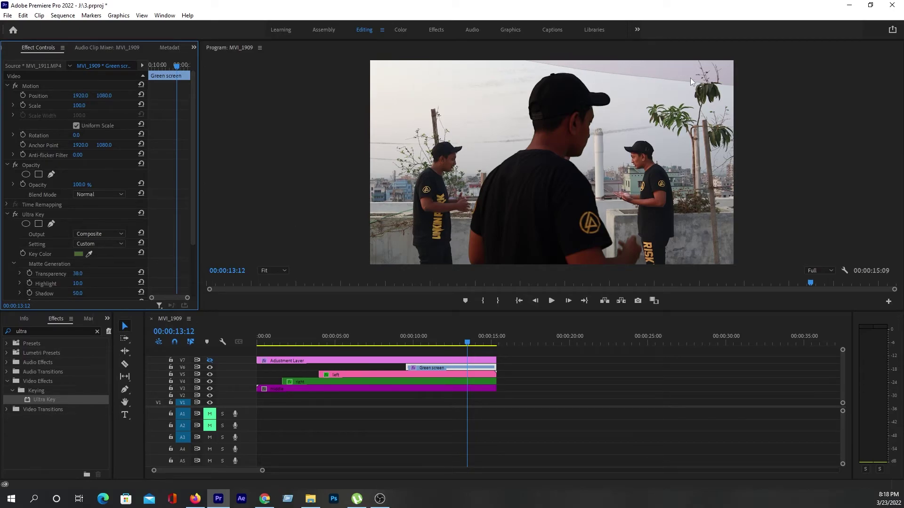
Compare the key on and off, then start a free-draw bezier Opacity mask with Ultra Key disabled
click(15, 215)
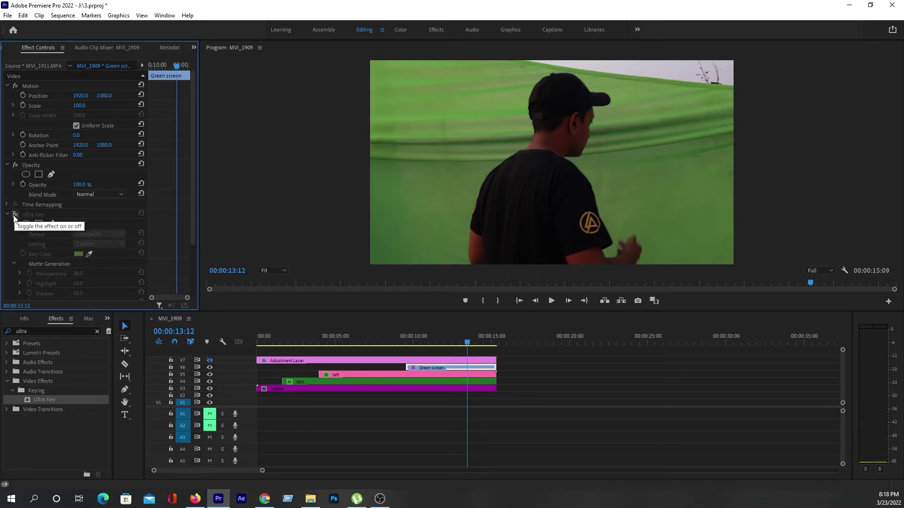
click(15, 215)
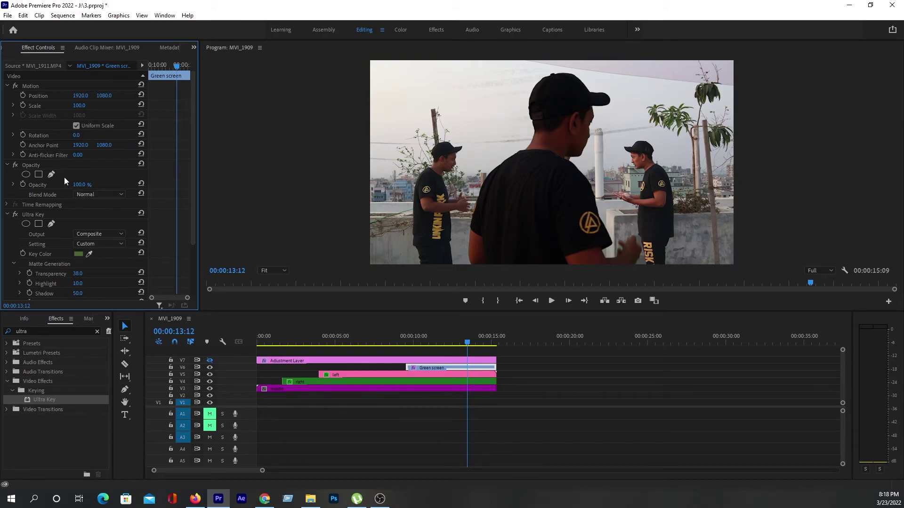
click(32, 164)
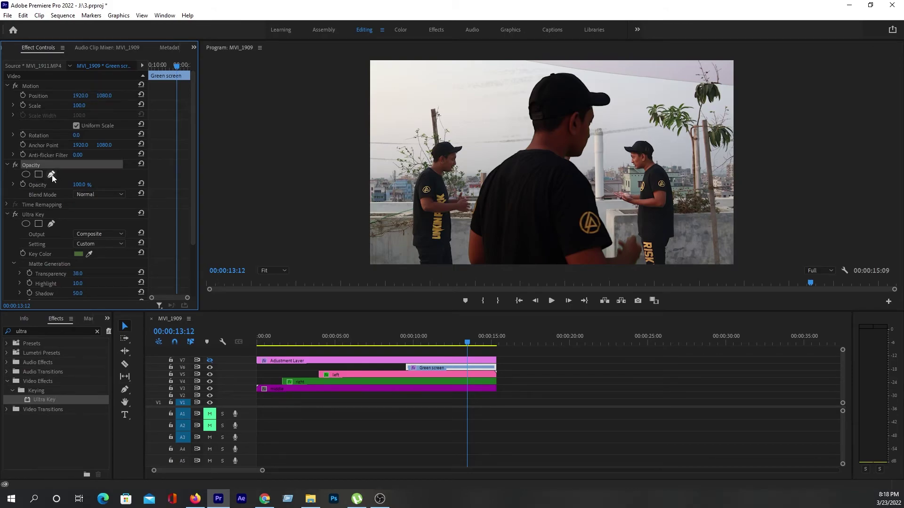
click(51, 175)
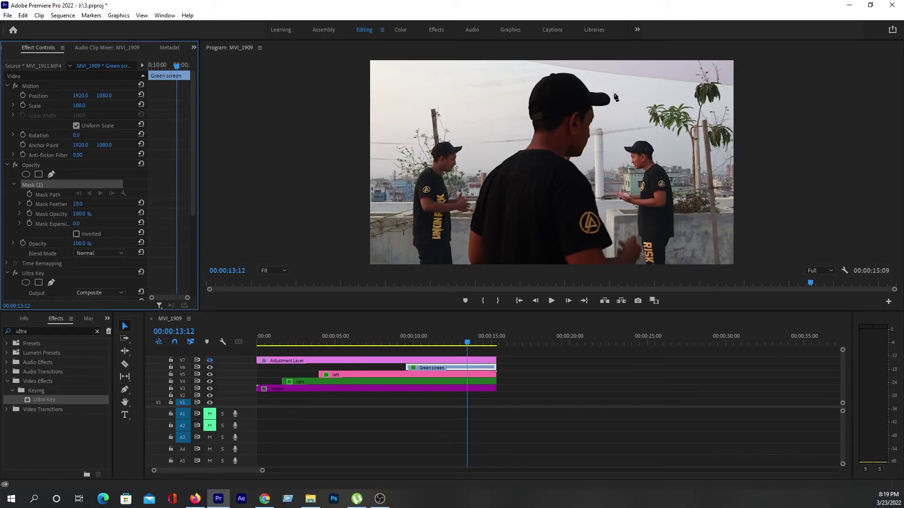
click(15, 273)
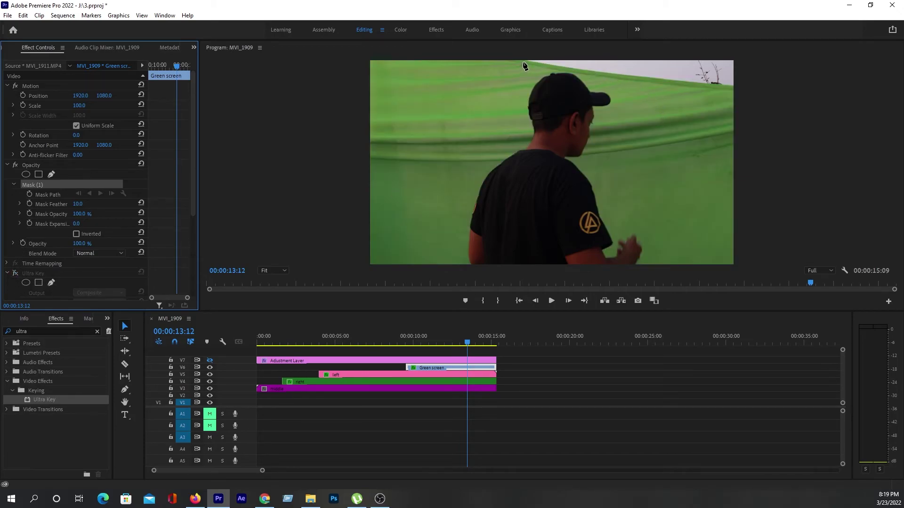
Draw a closed mask with a peaked top edge around the frame and re-enable Ultra Key
click(523, 62)
click(734, 87)
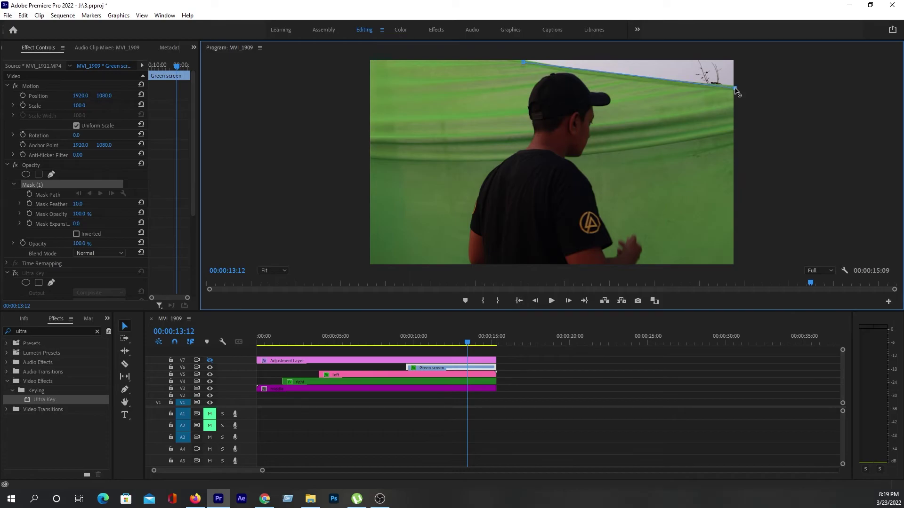
click(733, 263)
click(369, 263)
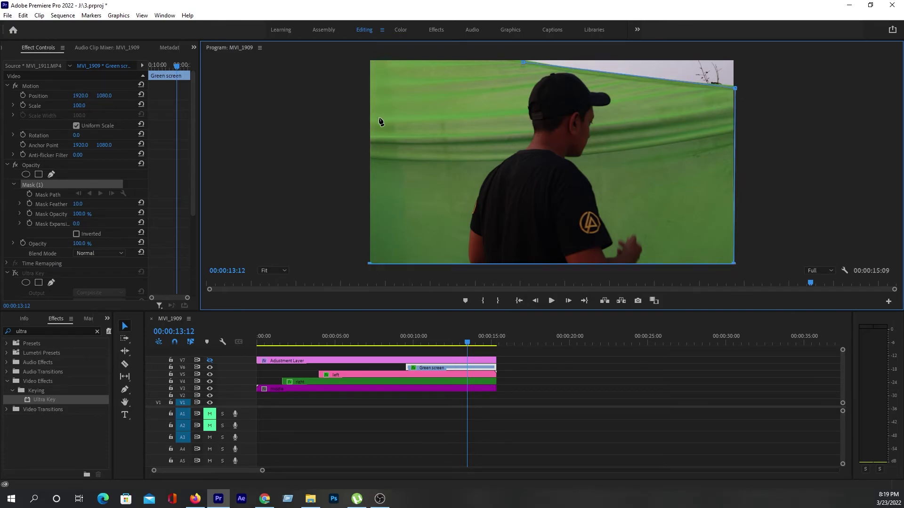
click(372, 87)
click(522, 63)
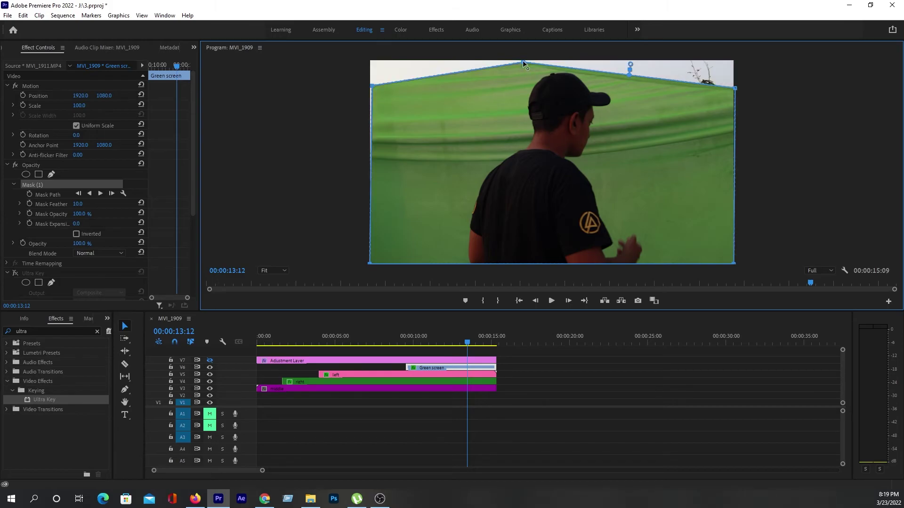
click(369, 88)
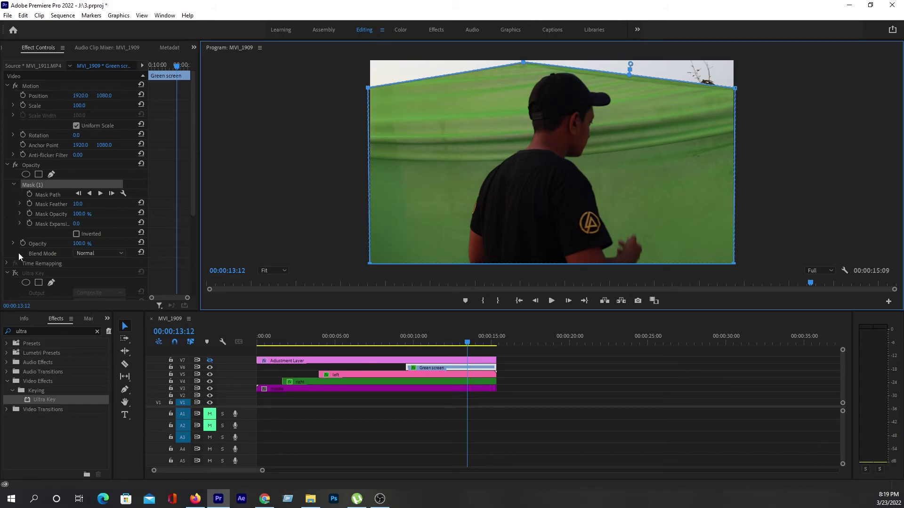
click(19, 273)
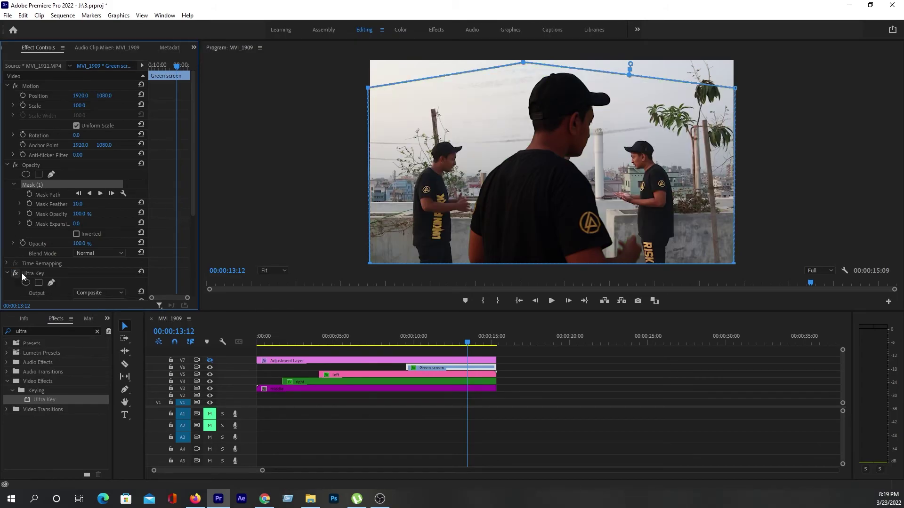
click(620, 380)
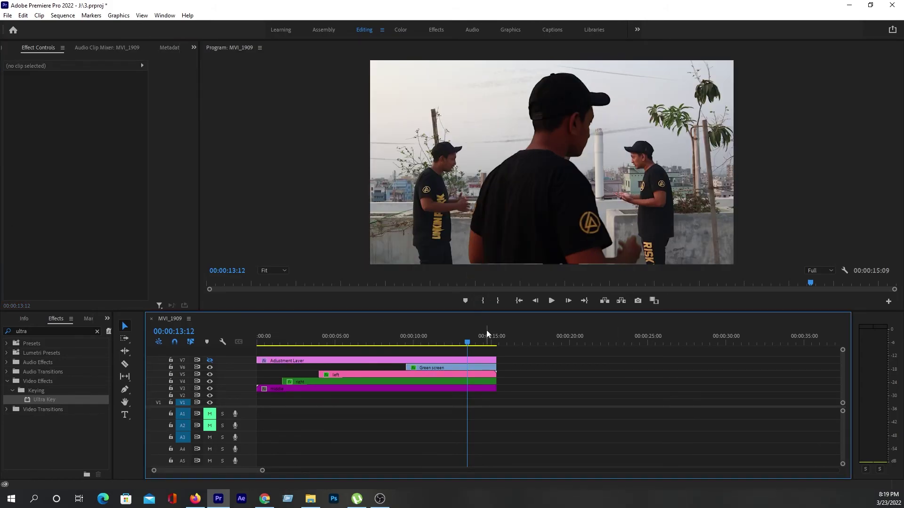
Select the Green screen clip's Mask (1) and drag its top point slightly lower
click(473, 361)
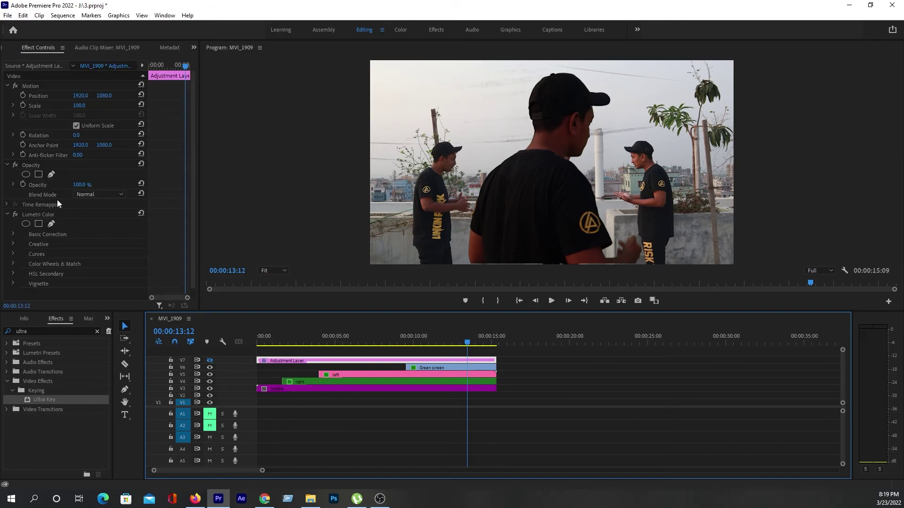
click(476, 364)
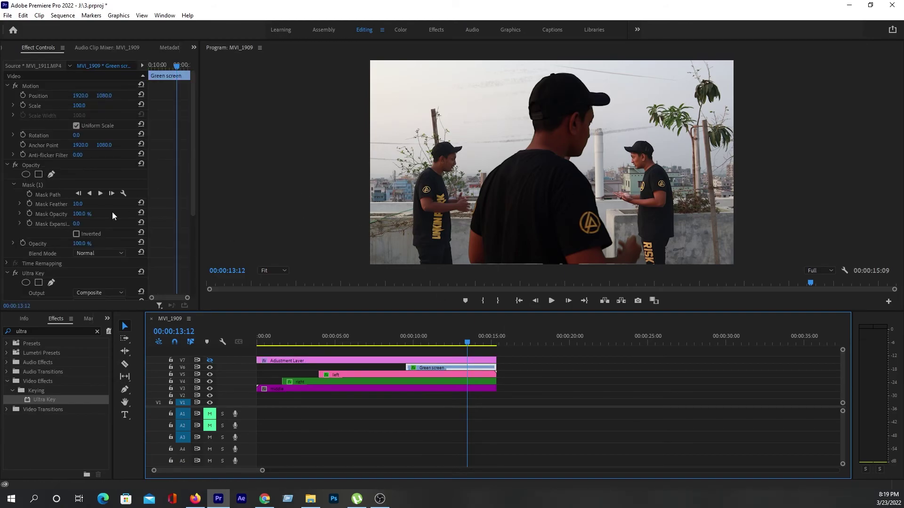
click(32, 185)
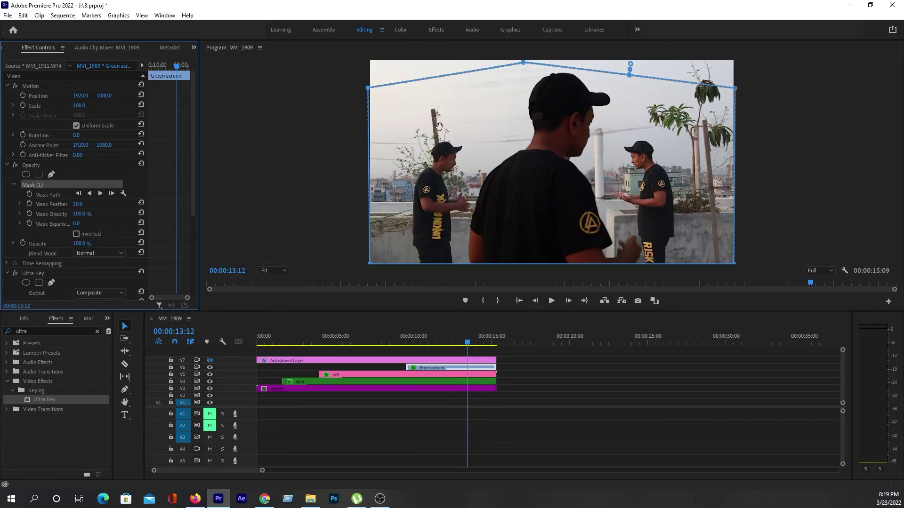
click(628, 75)
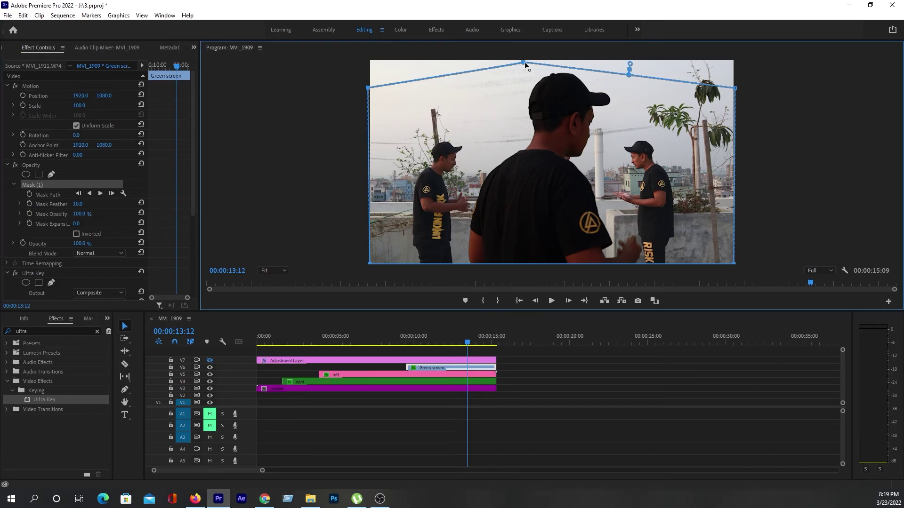
drag(524, 62, 524, 65)
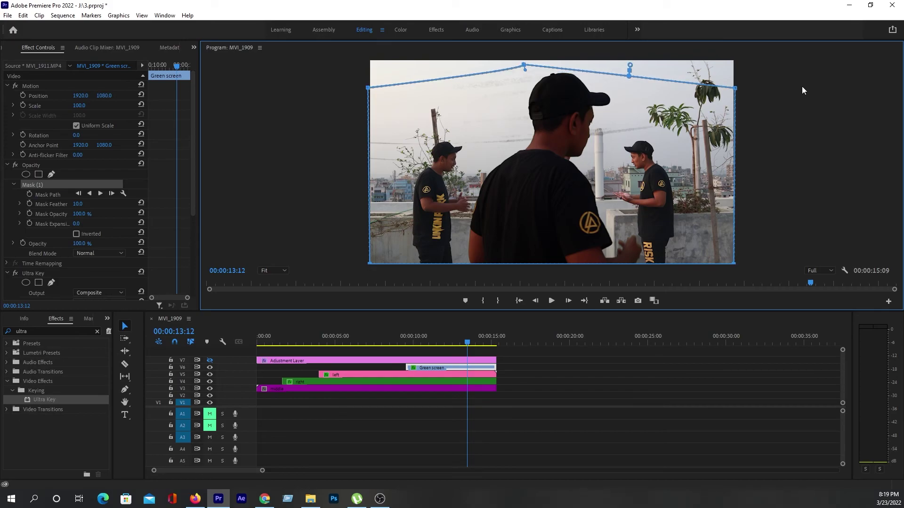
click(627, 385)
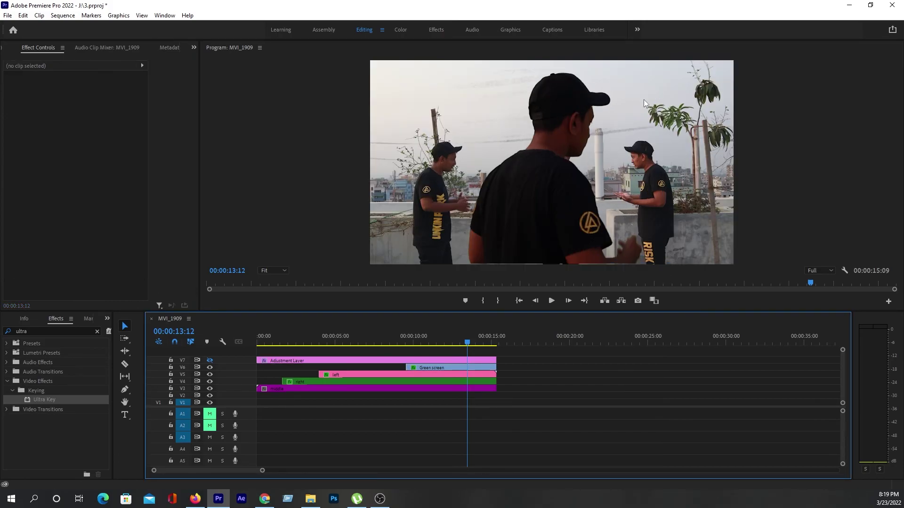